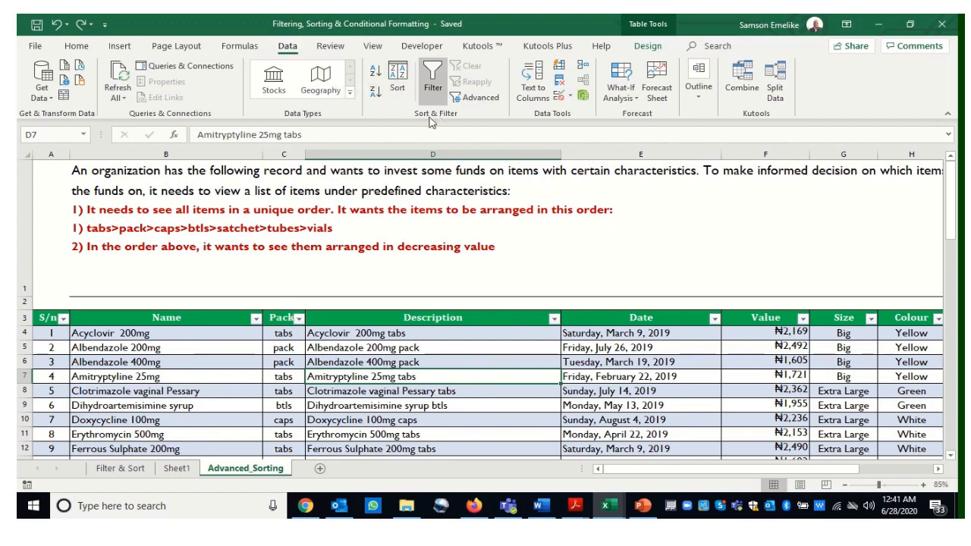
# Start a sort of the table by the Packs column and choose a custom list as its order
pyautogui.click(398, 77)
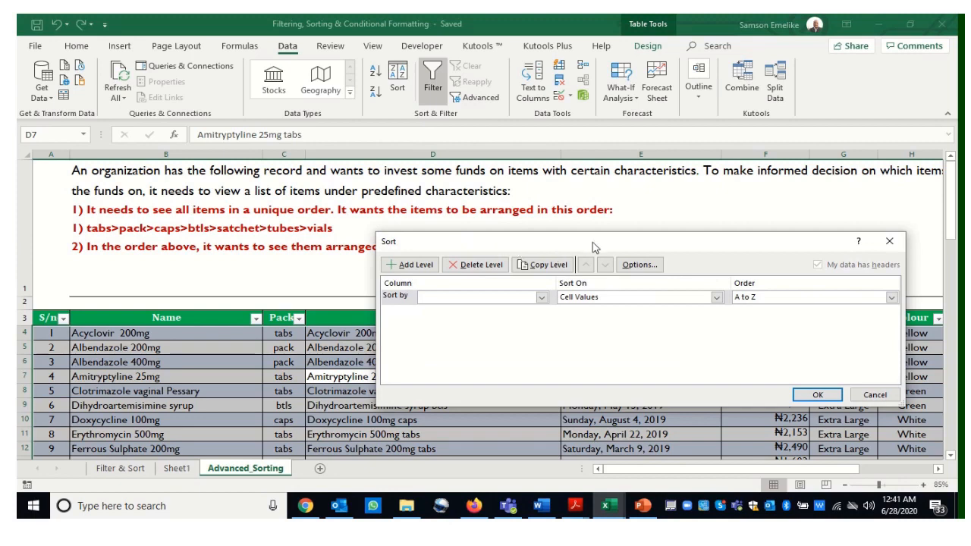
pyautogui.moveTo(603, 250); pyautogui.dragTo(613, 223)
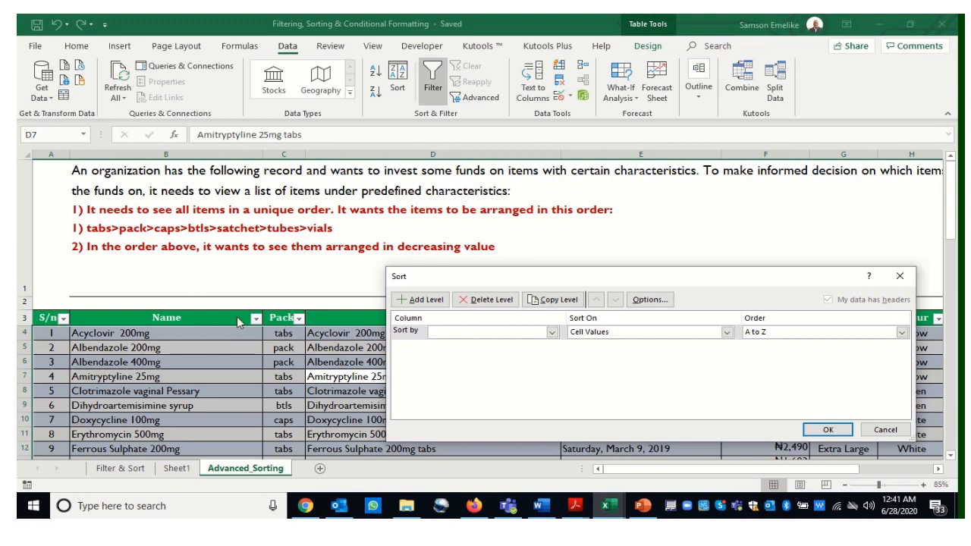
pyautogui.click(552, 332)
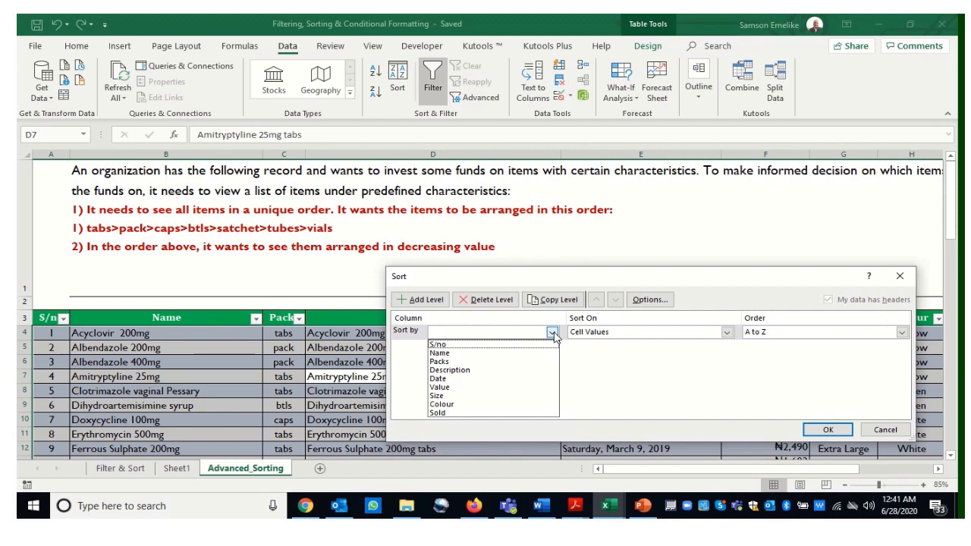
pyautogui.click(454, 363)
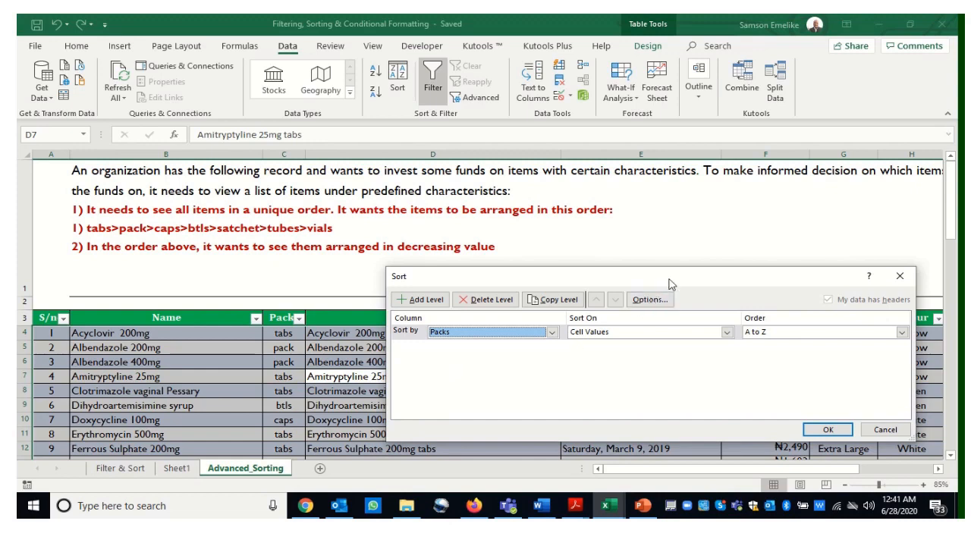
pyautogui.moveTo(667, 280); pyautogui.dragTo(548, 285)
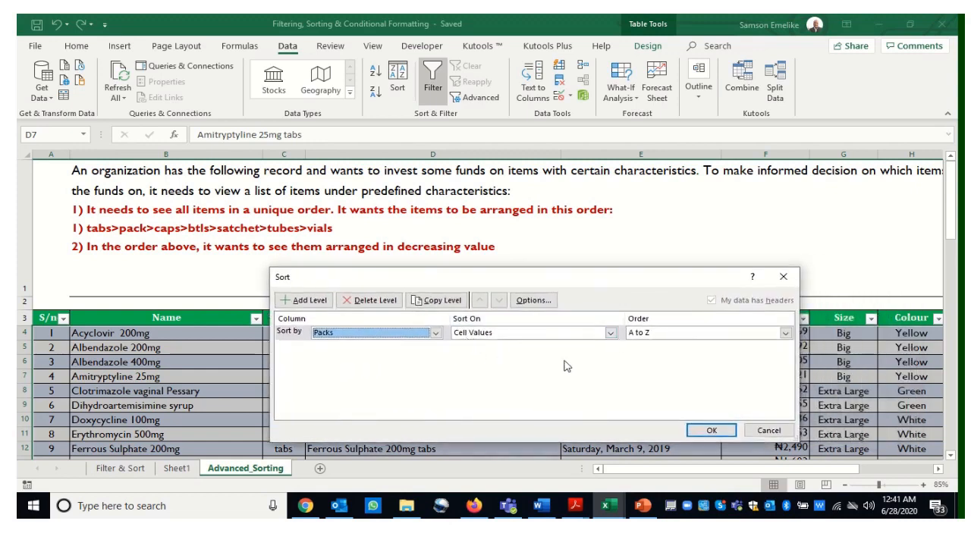
pyautogui.click(786, 333)
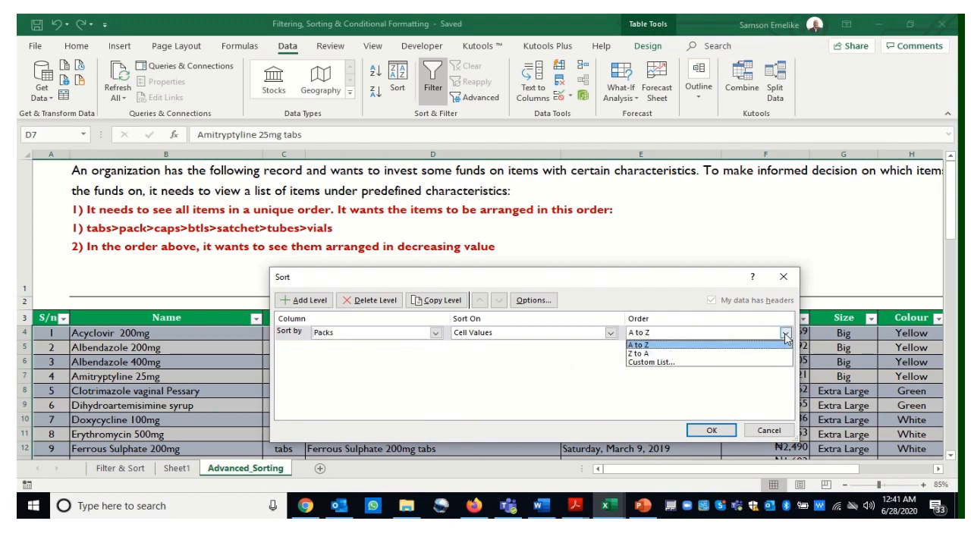
pyautogui.click(662, 364)
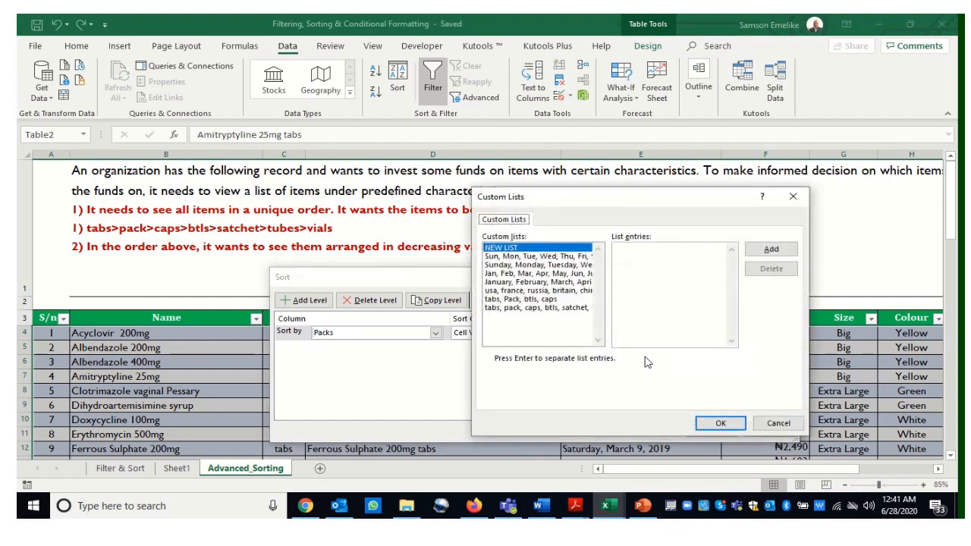
# Delete the two existing tabs/pack custom lists from the custom lists
pyautogui.click(568, 308)
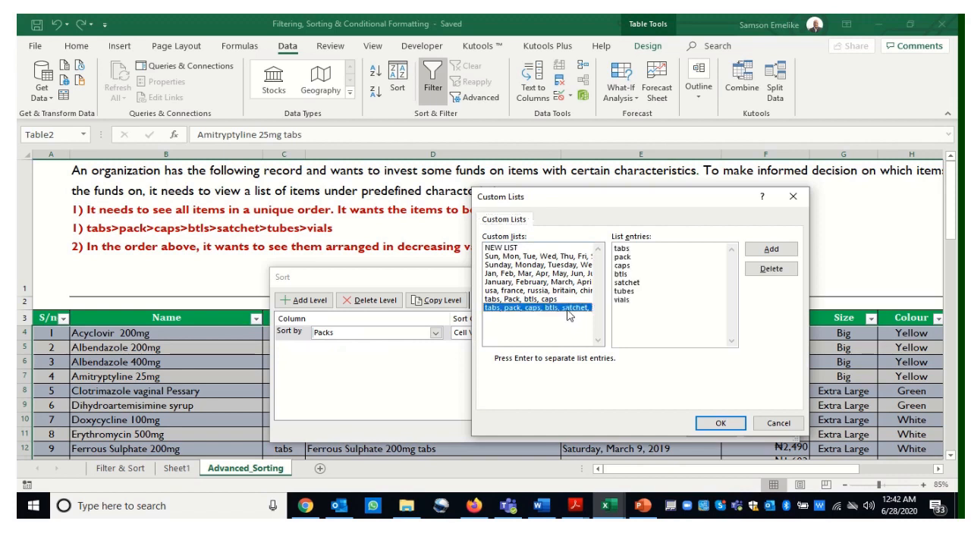
pyautogui.click(771, 270)
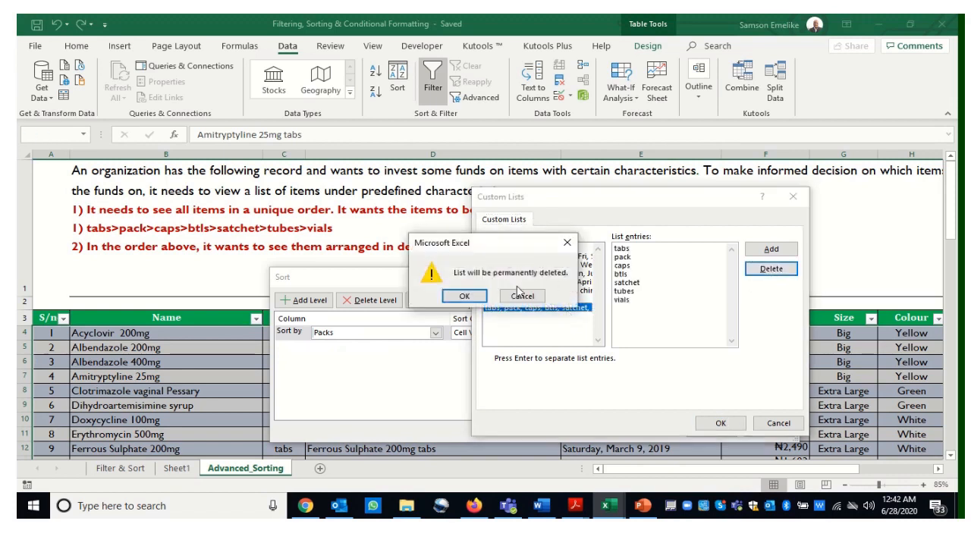
pyautogui.click(465, 297)
pyautogui.click(525, 302)
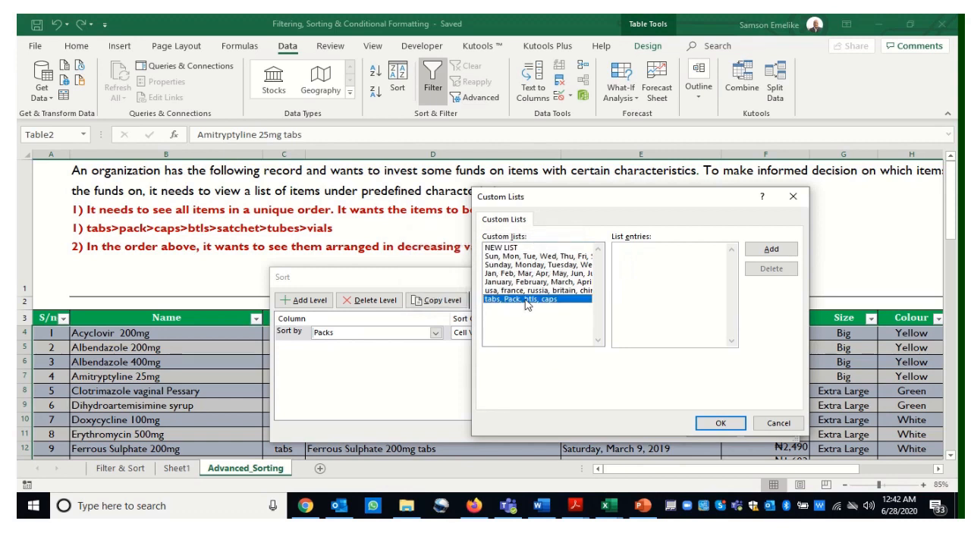
pyautogui.click(771, 270)
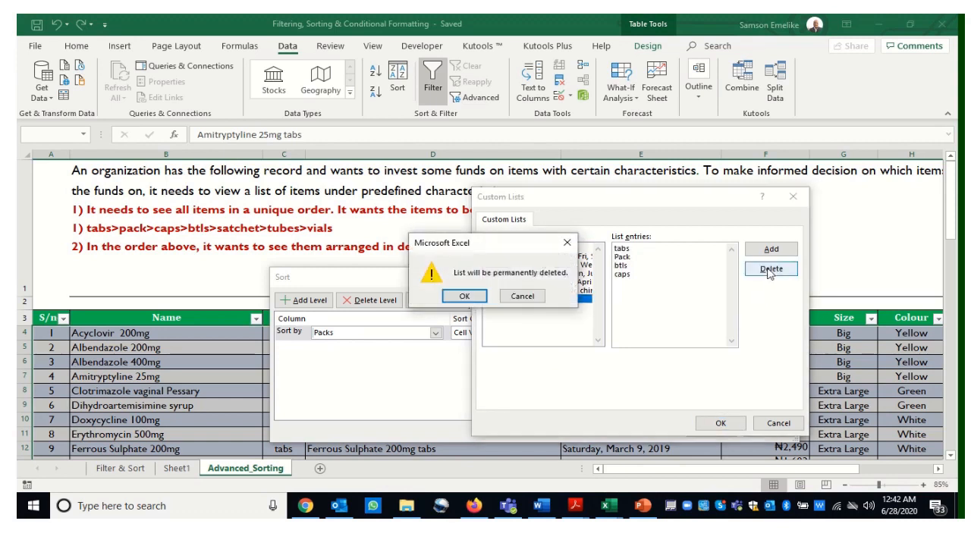
pyautogui.click(465, 297)
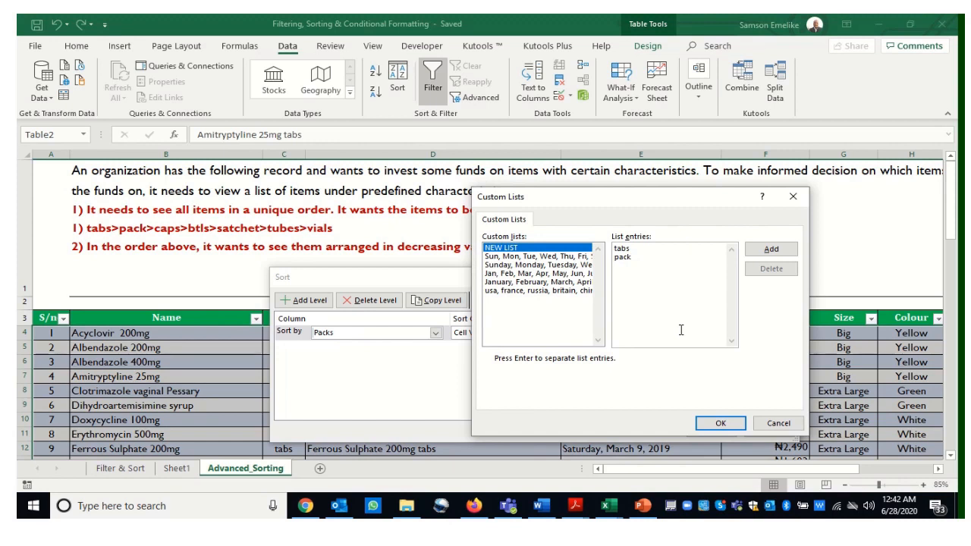
# Add a new custom list tabs, pack, caps, btls, satchet, tubes, vials and apply it to sort the table by Packs
pyautogui.write('ps')
pyautogui.press('Return')
pyautogui.click(772, 251)
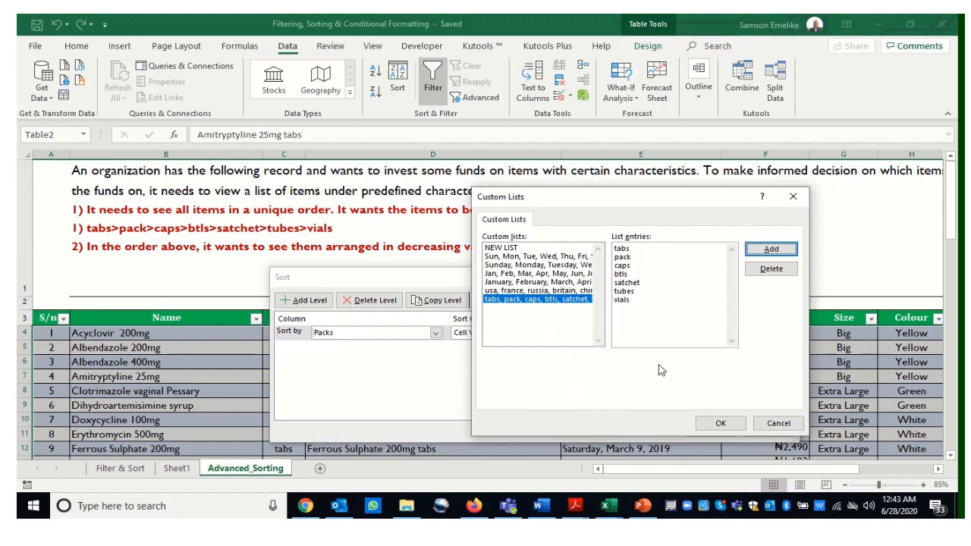
pyautogui.click(721, 423)
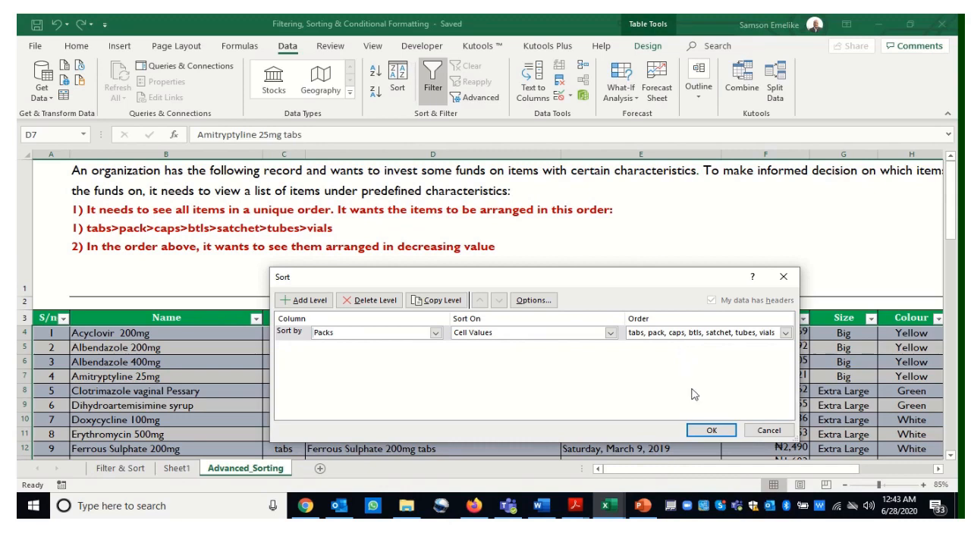
pyautogui.click(712, 430)
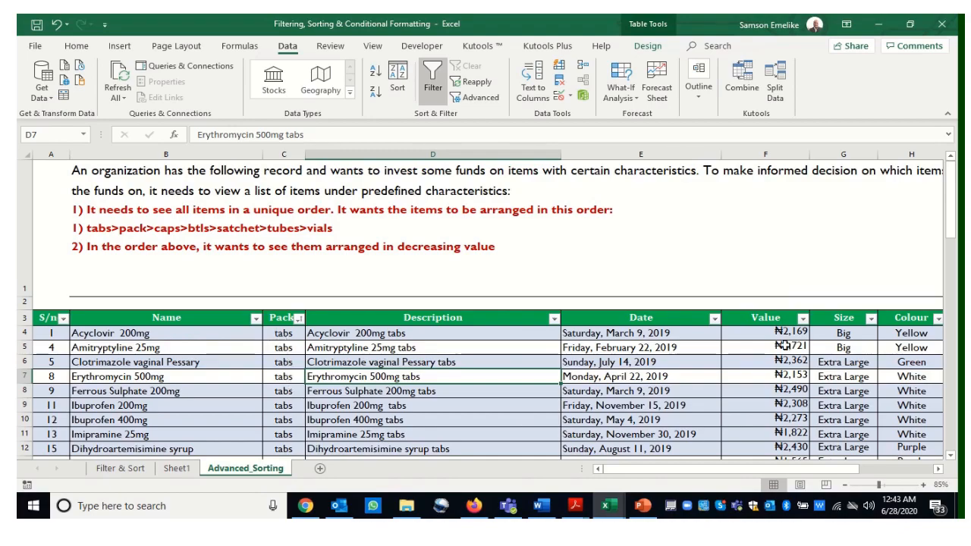
# Scroll through the sorted table to review the order of the Packs groups
pyautogui.moveTo(954, 206); pyautogui.dragTo(954, 247)
pyautogui.moveTo(958, 289); pyautogui.dragTo(957, 290)
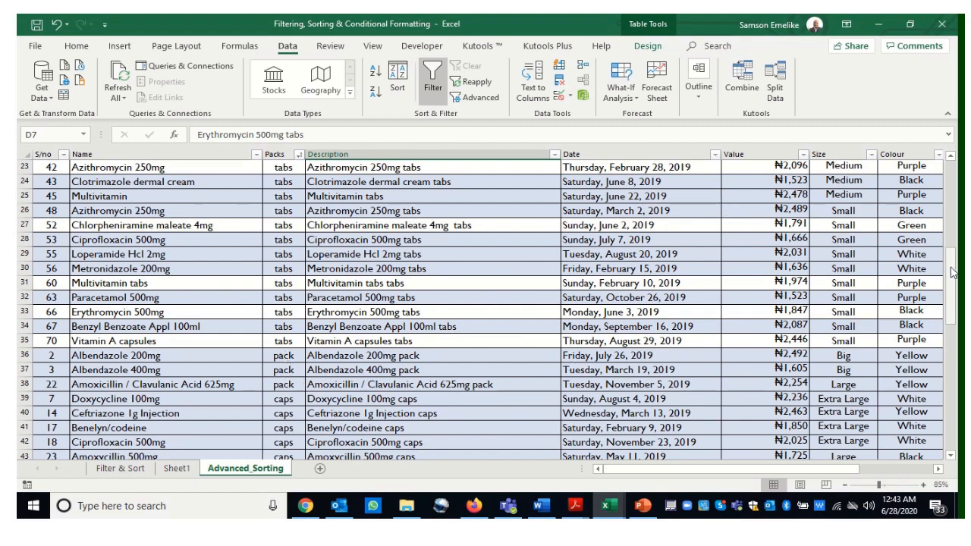
pyautogui.moveTo(953, 271); pyautogui.dragTo(957, 331)
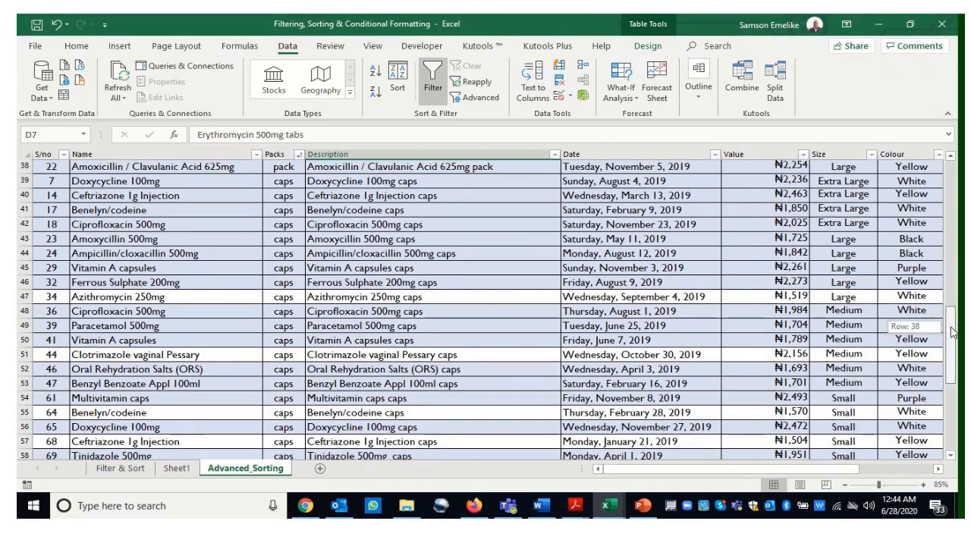
pyautogui.moveTo(957, 331); pyautogui.dragTo(952, 170)
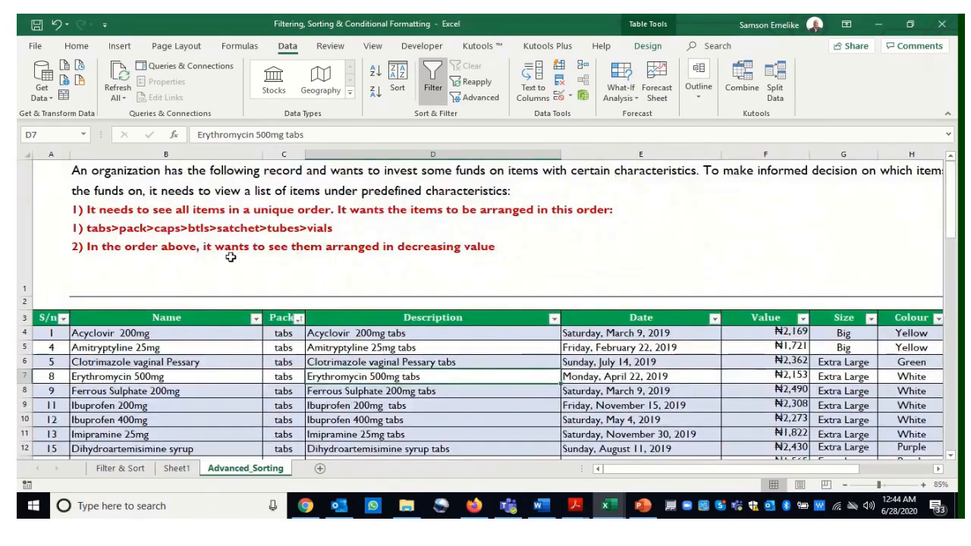
pyautogui.click(779, 335)
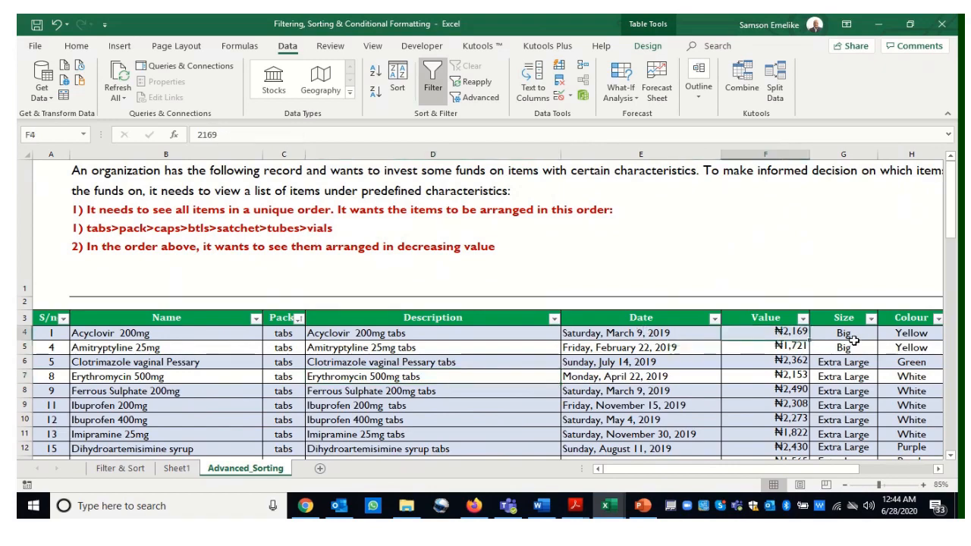
pyautogui.moveTo(952, 202); pyautogui.dragTo(951, 425)
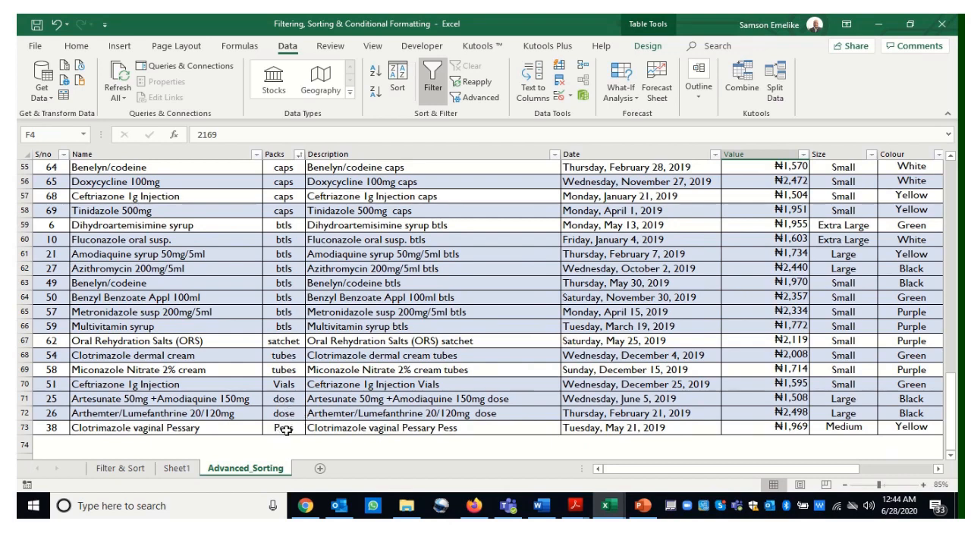
pyautogui.moveTo(953, 418); pyautogui.dragTo(950, 221)
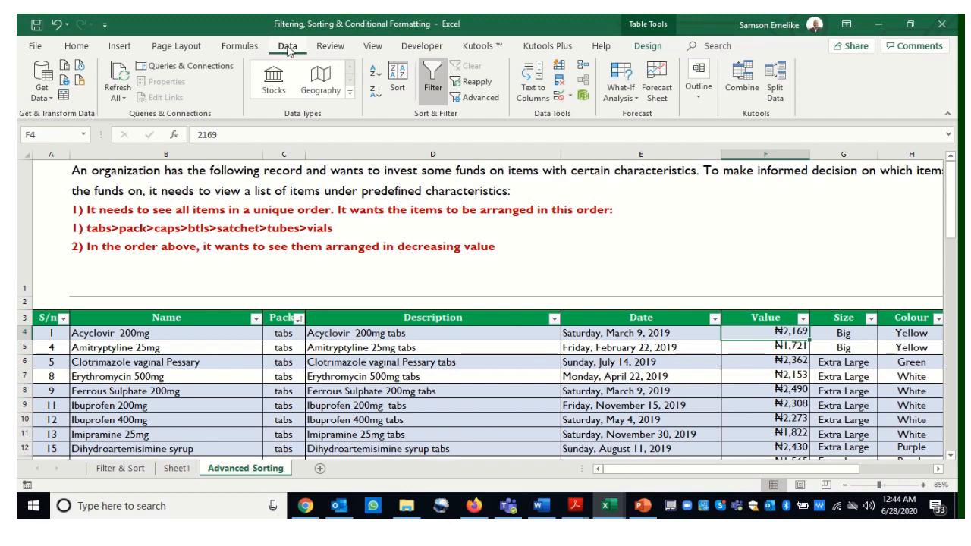
# Add a second sort level by Value, Largest to Smallest, after Packs and apply the sort
pyautogui.click(398, 85)
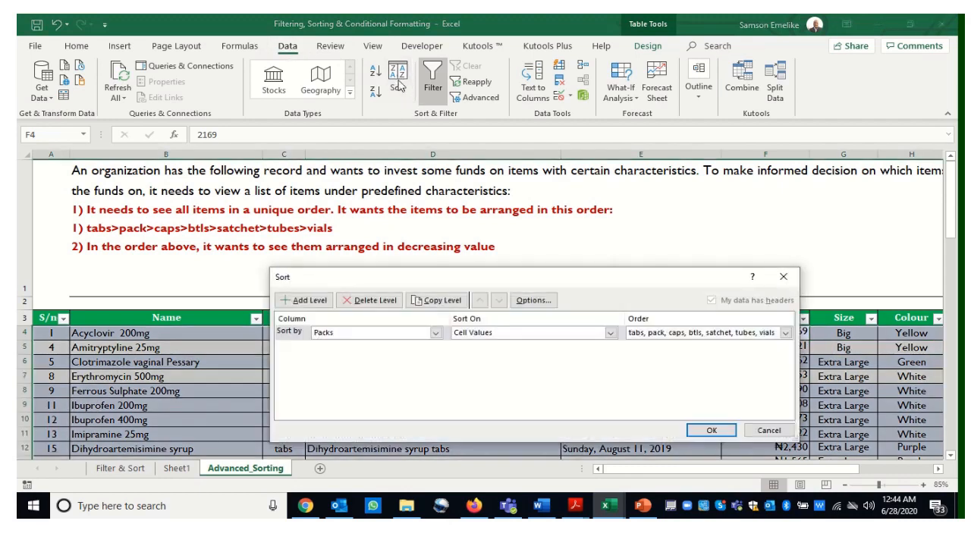
pyautogui.click(301, 307)
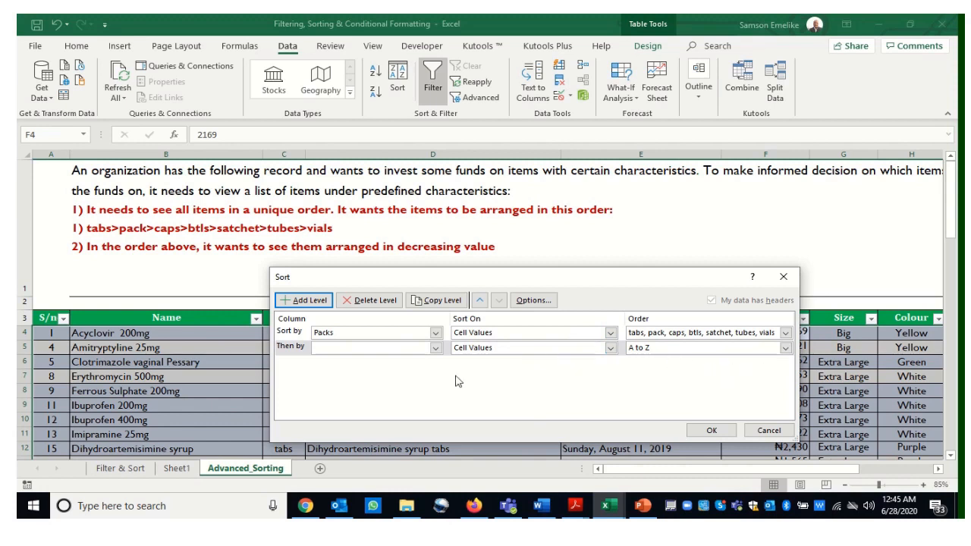
pyautogui.moveTo(433, 281); pyautogui.dragTo(288, 262)
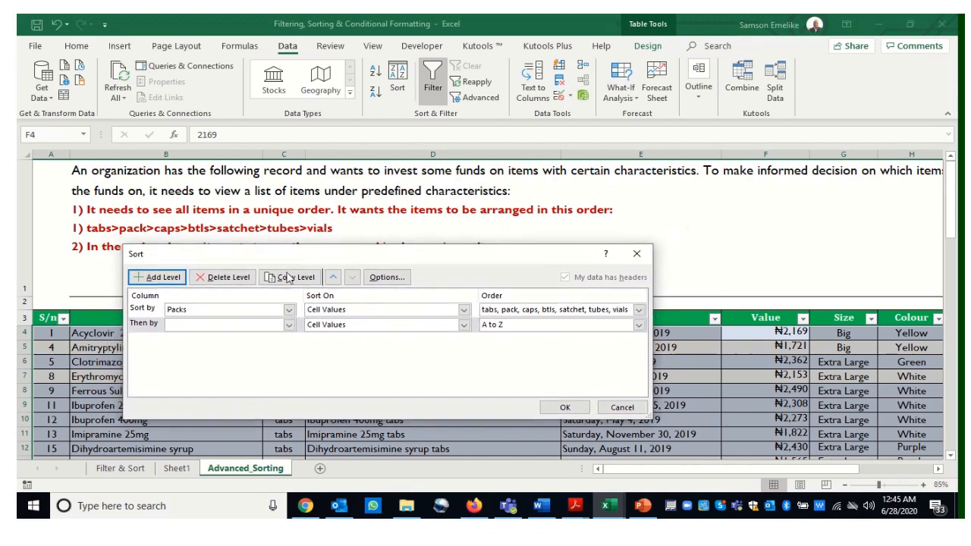
pyautogui.click(289, 325)
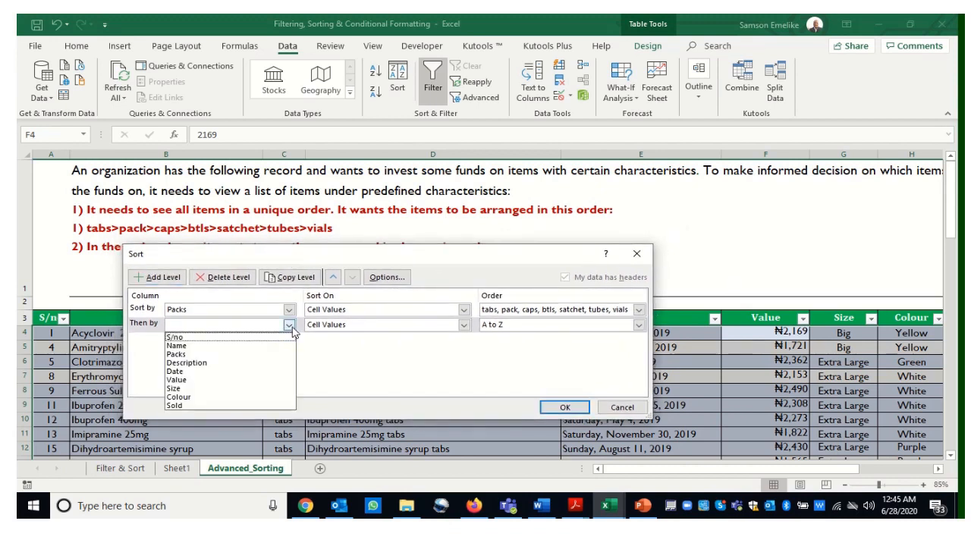
pyautogui.click(184, 381)
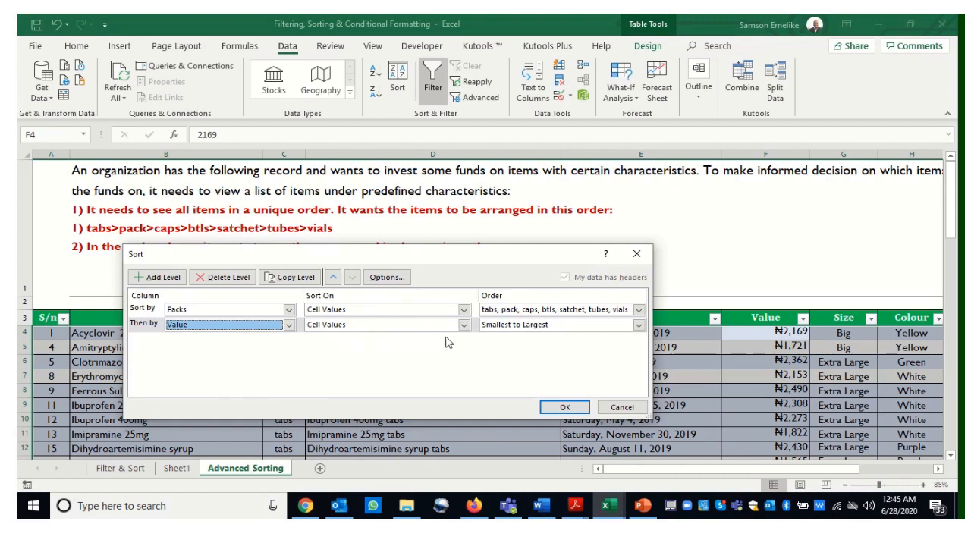
pyautogui.click(638, 324)
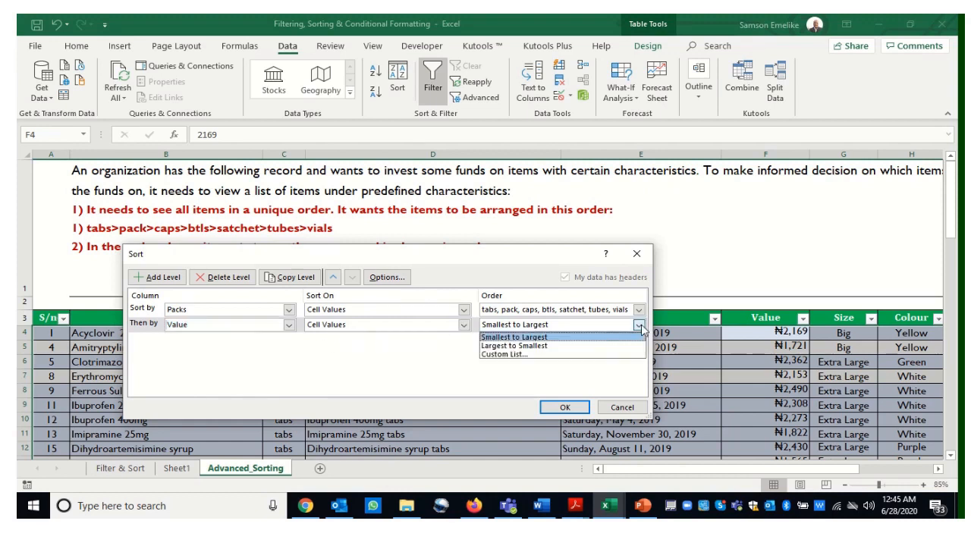
pyautogui.click(543, 350)
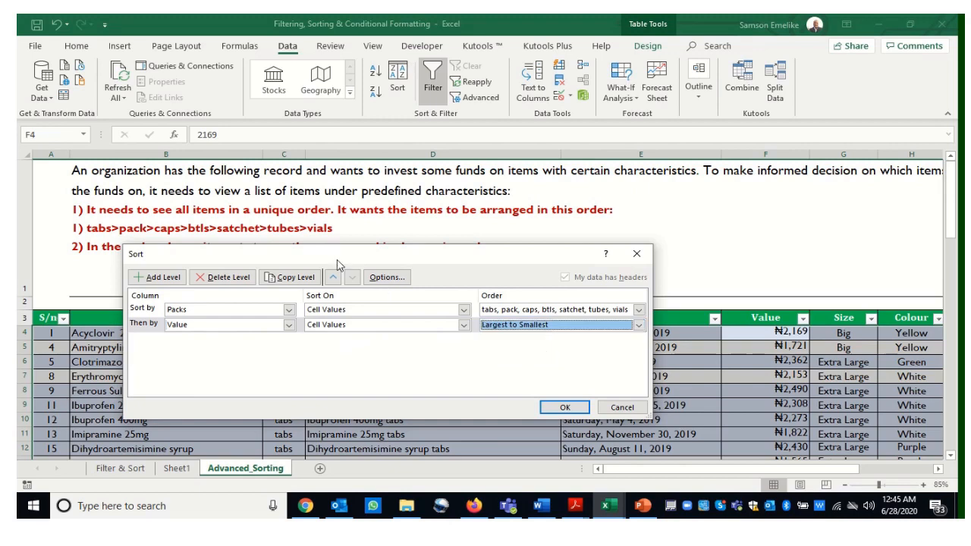
pyautogui.moveTo(328, 258); pyautogui.dragTo(370, 341)
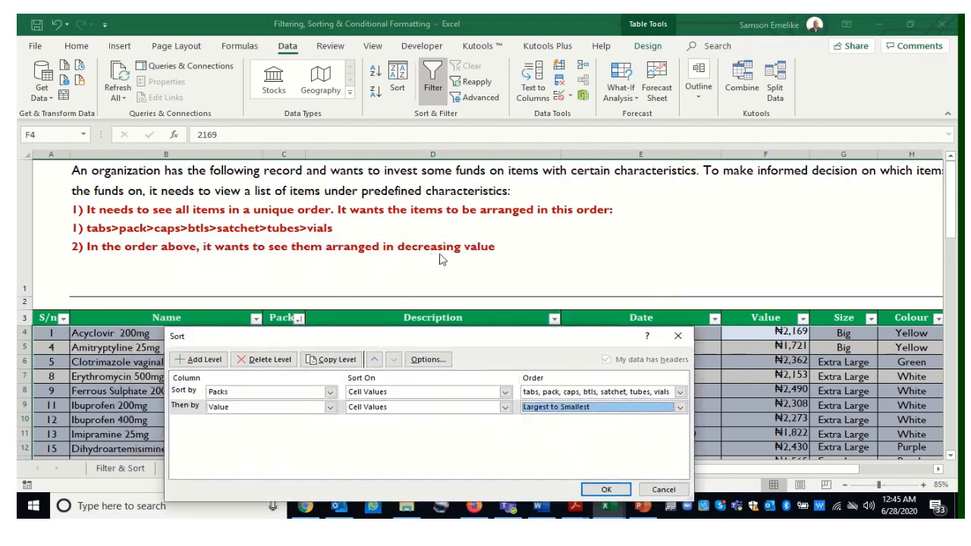
pyautogui.moveTo(512, 349); pyautogui.dragTo(613, 271)
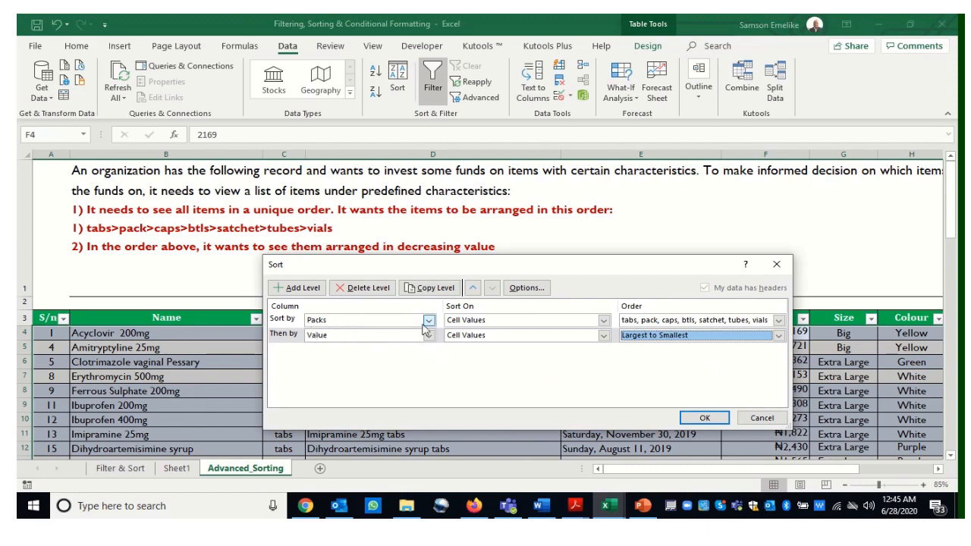
pyautogui.click(705, 419)
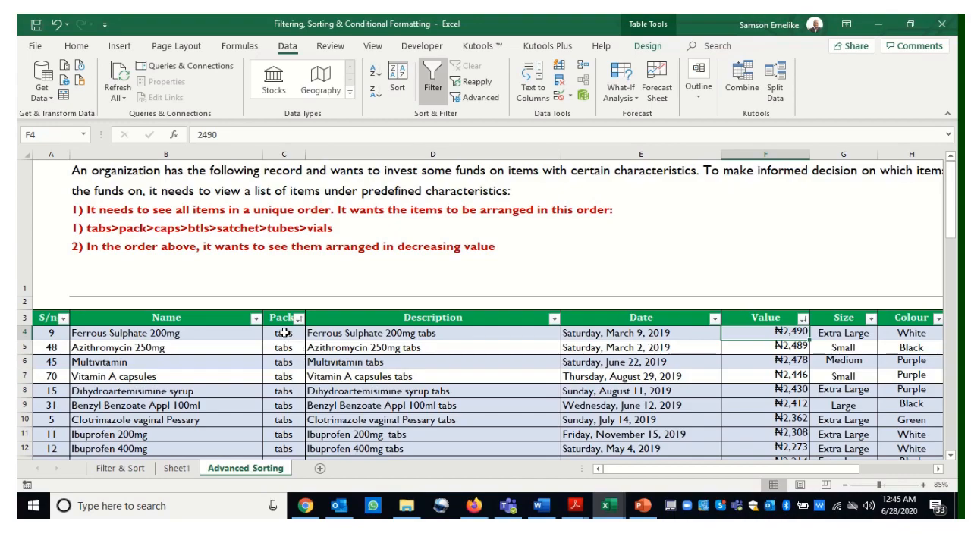
# Select the tabs entries in the Packs column and scroll to review the values within each pack group
pyautogui.moveTo(285, 334); pyautogui.dragTo(303, 398)
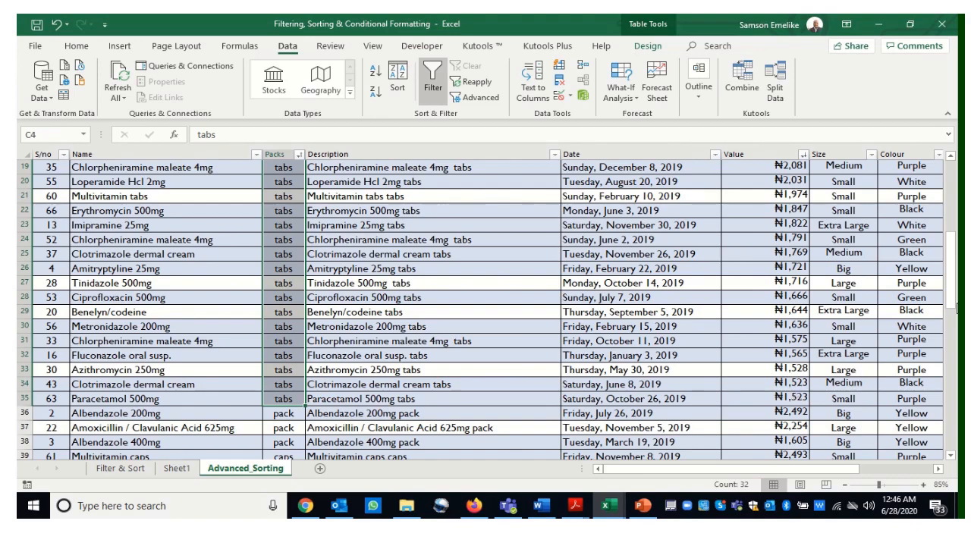
pyautogui.moveTo(954, 307); pyautogui.dragTo(952, 230)
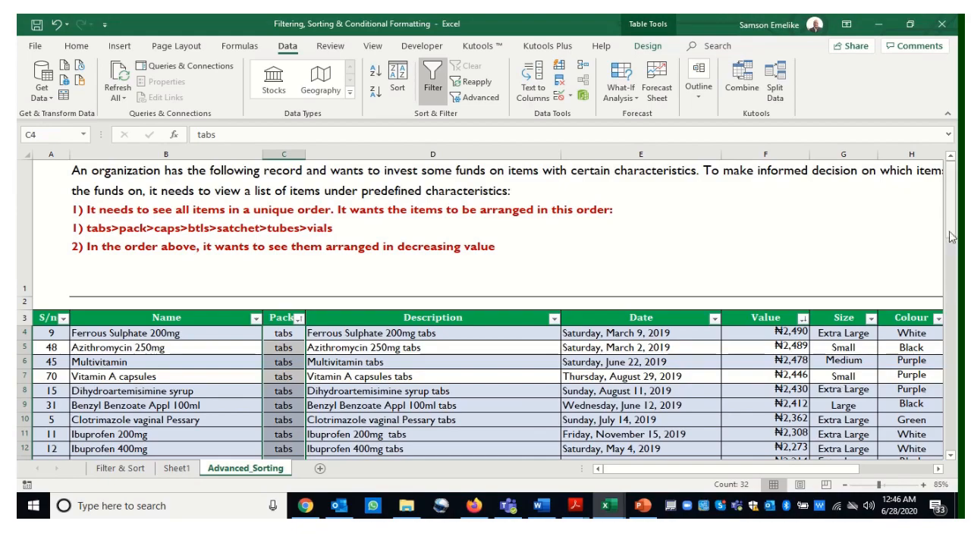
pyautogui.moveTo(950, 207); pyautogui.dragTo(956, 327)
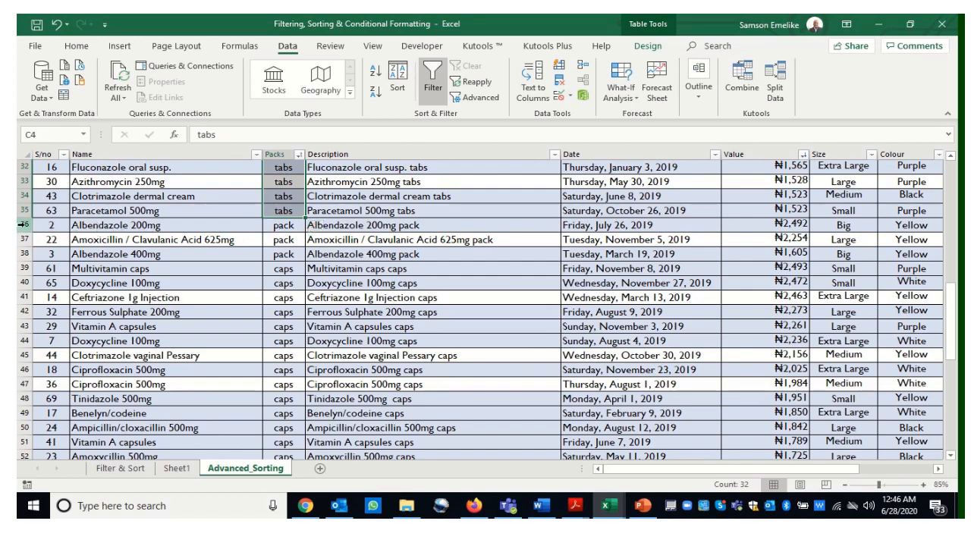
# Select the pack rows and scroll through the sorted table to review the grouping from the top
pyautogui.moveTo(27, 225); pyautogui.dragTo(33, 255)
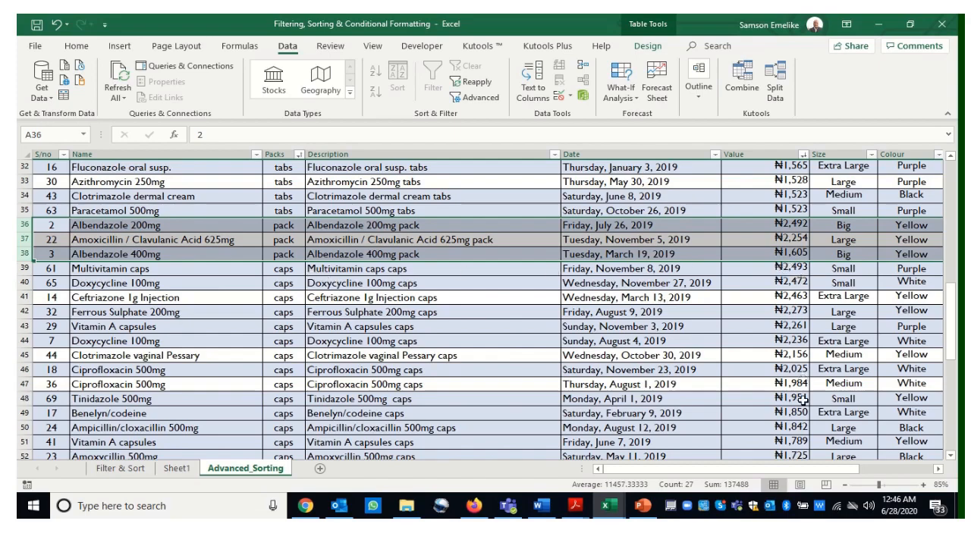
pyautogui.scroll(2, 641, 396)
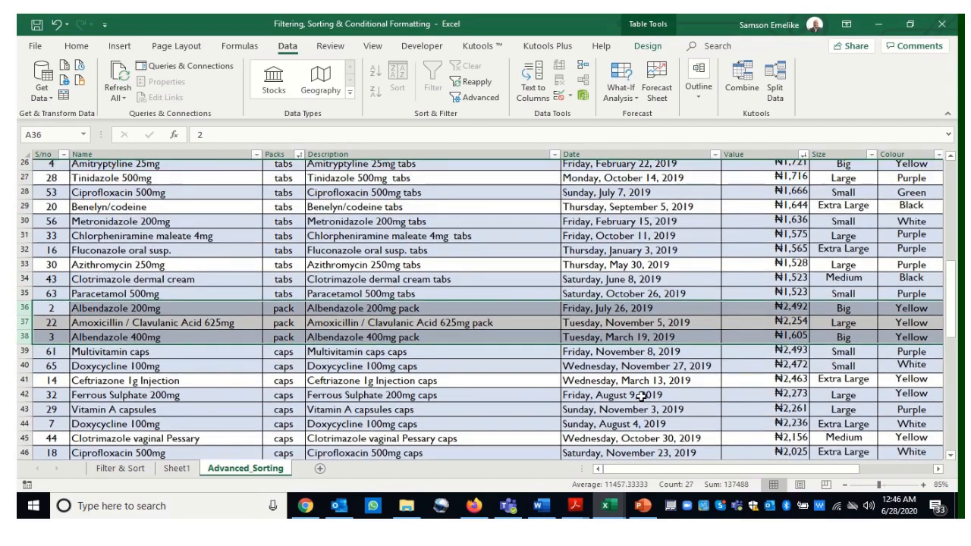
pyautogui.scroll(8, 642, 396)
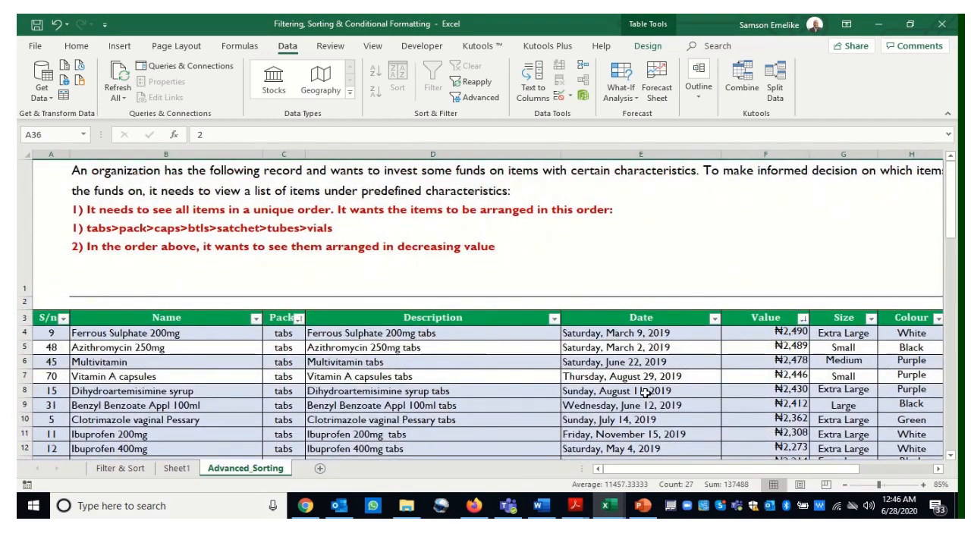
pyautogui.click(508, 364)
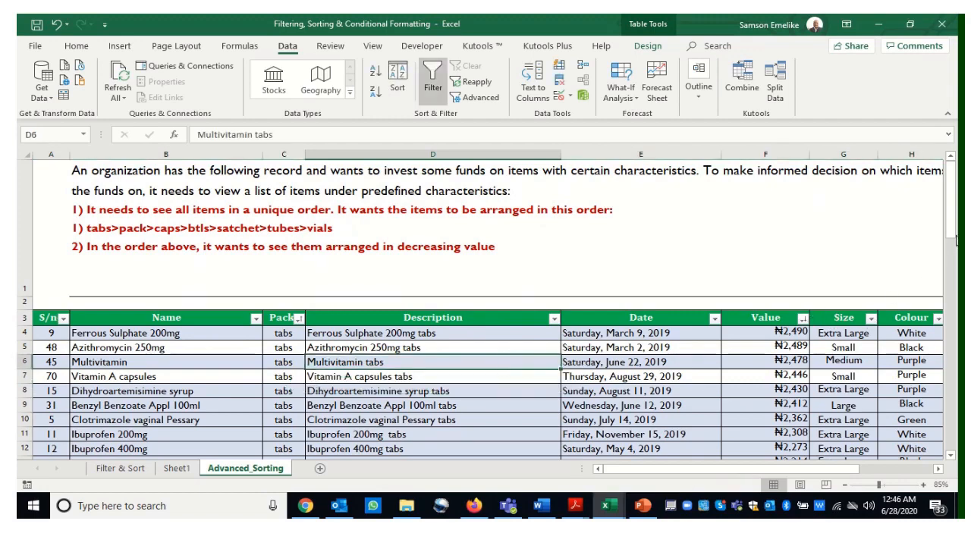
pyautogui.moveTo(954, 218); pyautogui.dragTo(948, 276)
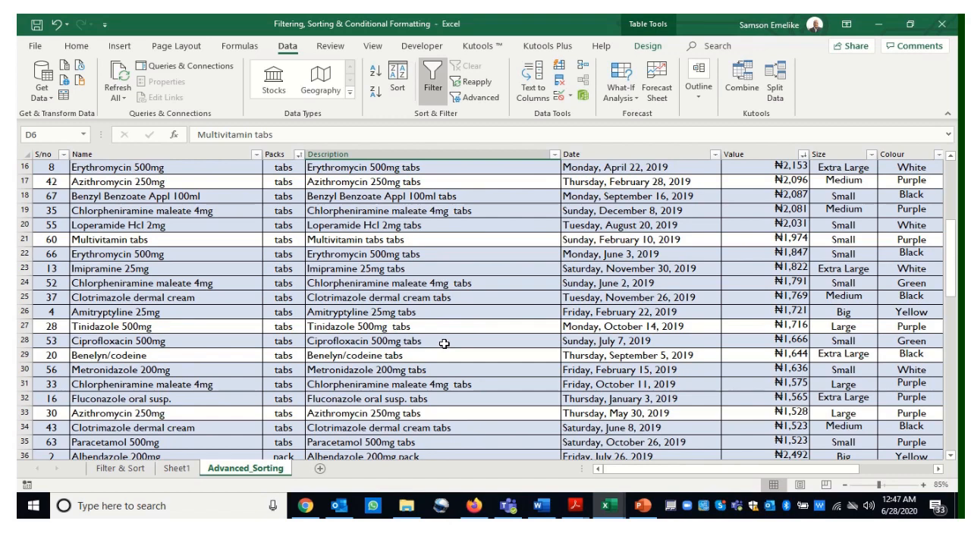
# Fill the Description cells of rows 24 and 35 in the tabs group with purple
pyautogui.click(397, 283)
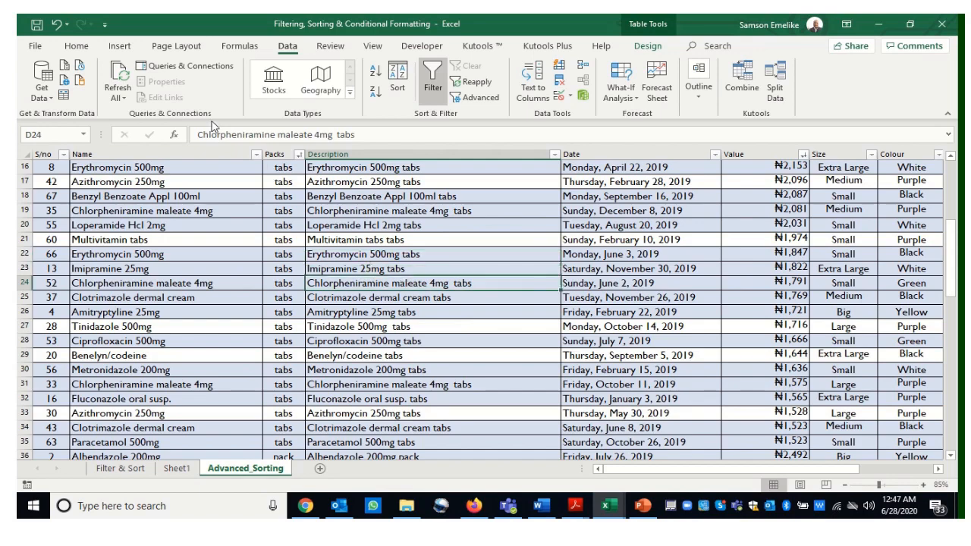
pyautogui.click(77, 46)
pyautogui.click(183, 92)
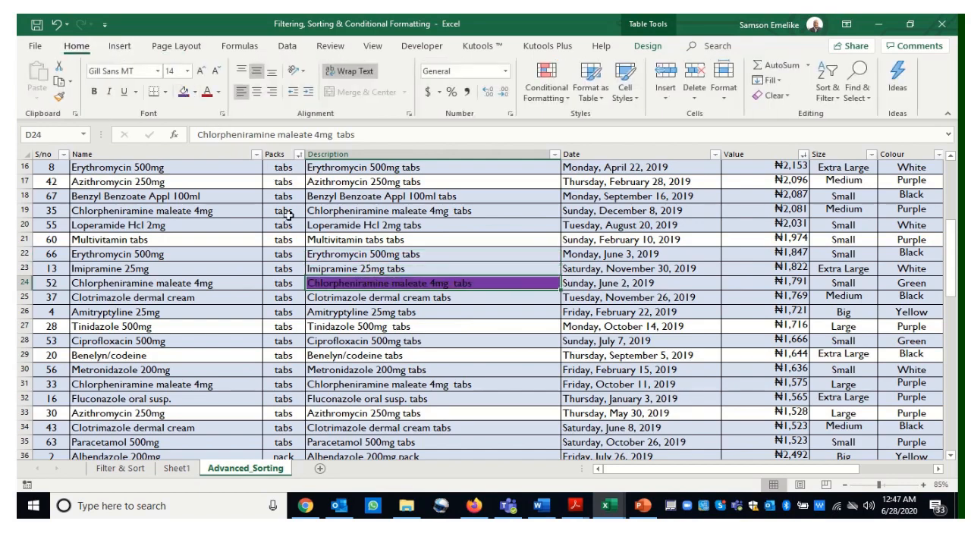
pyautogui.click(396, 443)
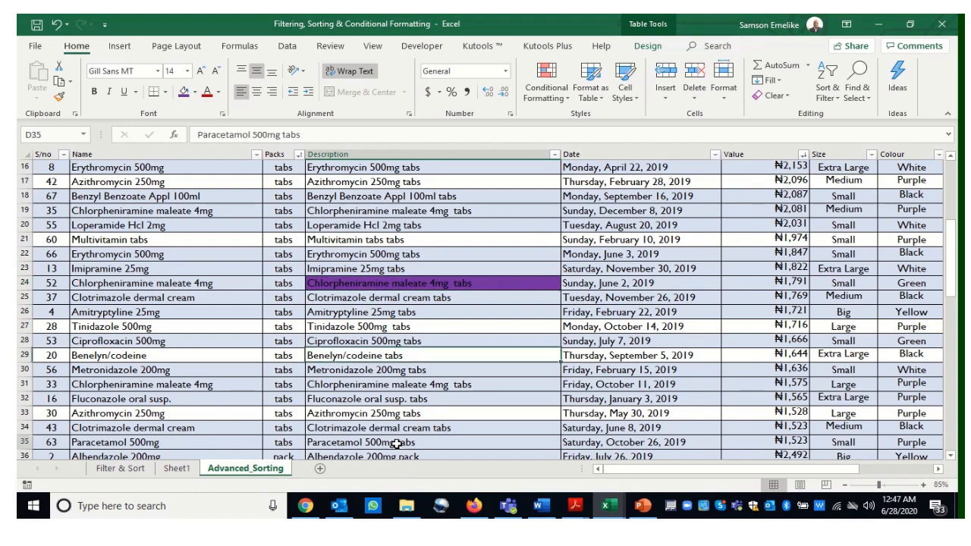
pyautogui.click(183, 92)
# Fill the Description cells of rows 53 and 45 in the caps group with yellow
pyautogui.moveTo(951, 287); pyautogui.dragTo(951, 373)
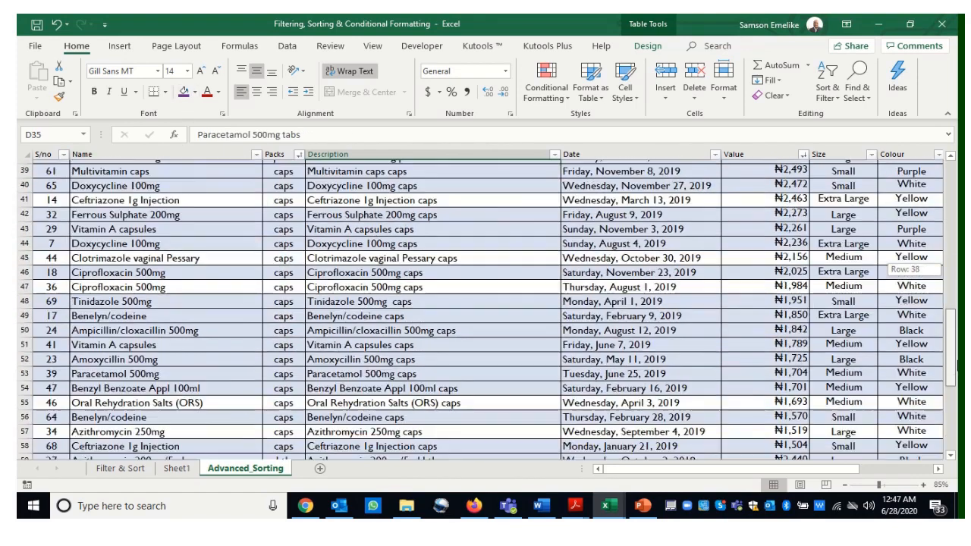
pyautogui.click(388, 371)
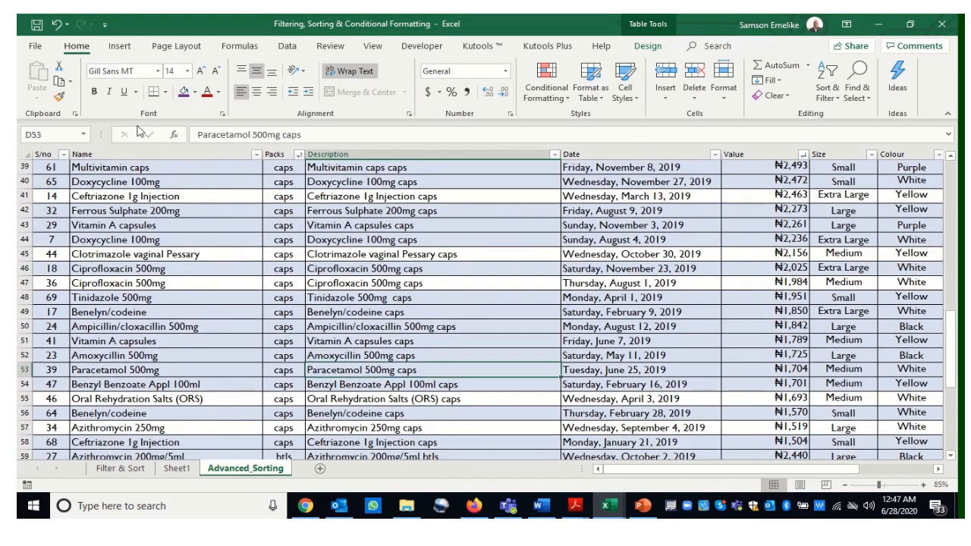
pyautogui.click(195, 93)
pyautogui.click(217, 195)
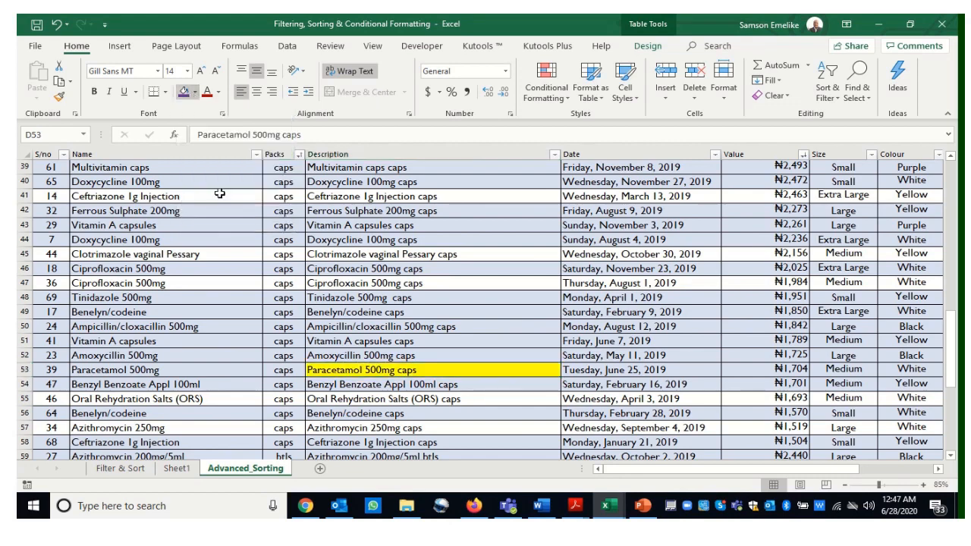
pyautogui.click(354, 254)
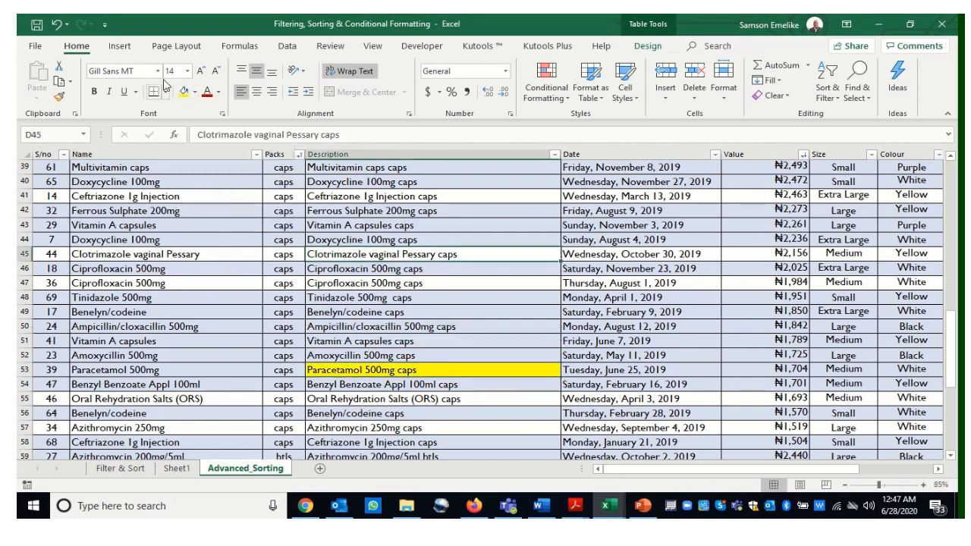
pyautogui.click(184, 91)
# Fill the Description cells of rows 72 and 61 with red
pyautogui.moveTo(953, 345); pyautogui.dragTo(953, 409)
pyautogui.click(484, 414)
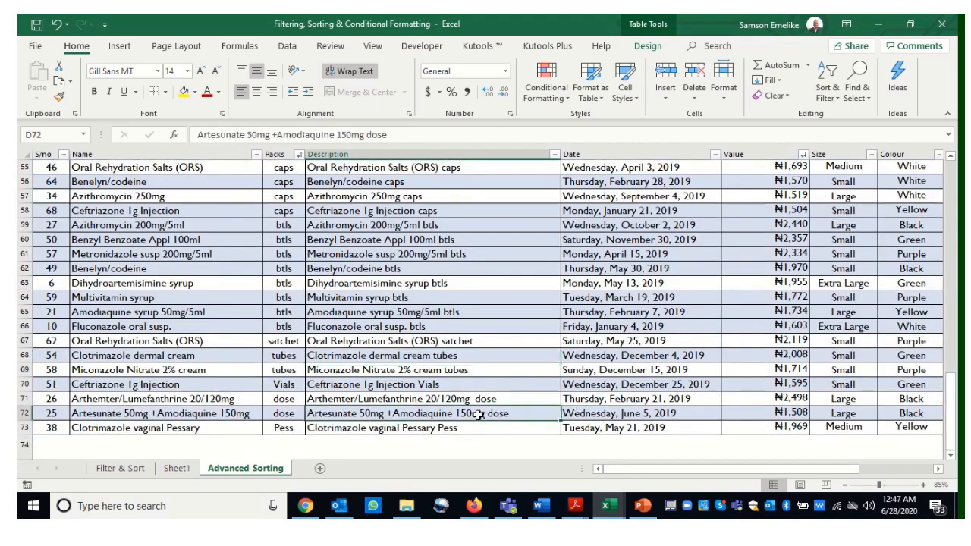
pyautogui.click(195, 91)
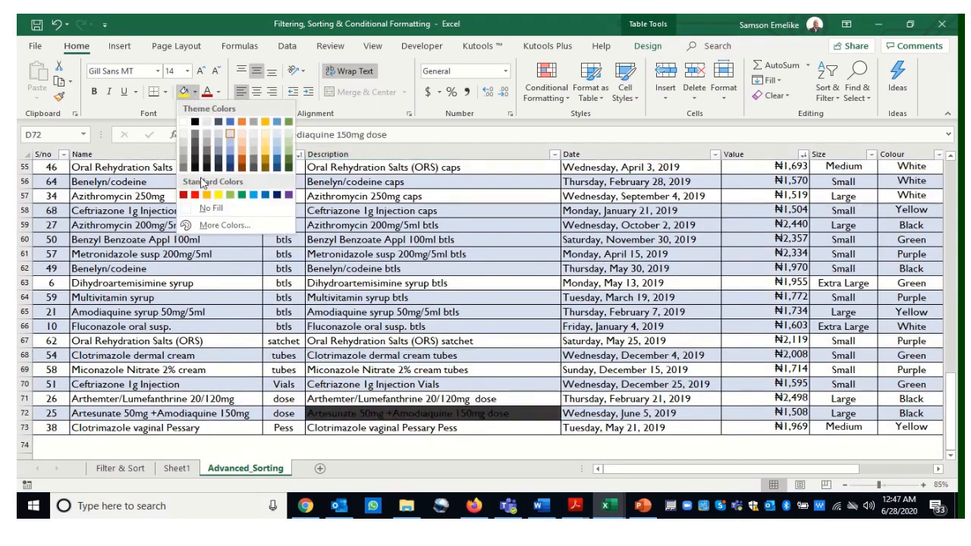
pyautogui.click(194, 195)
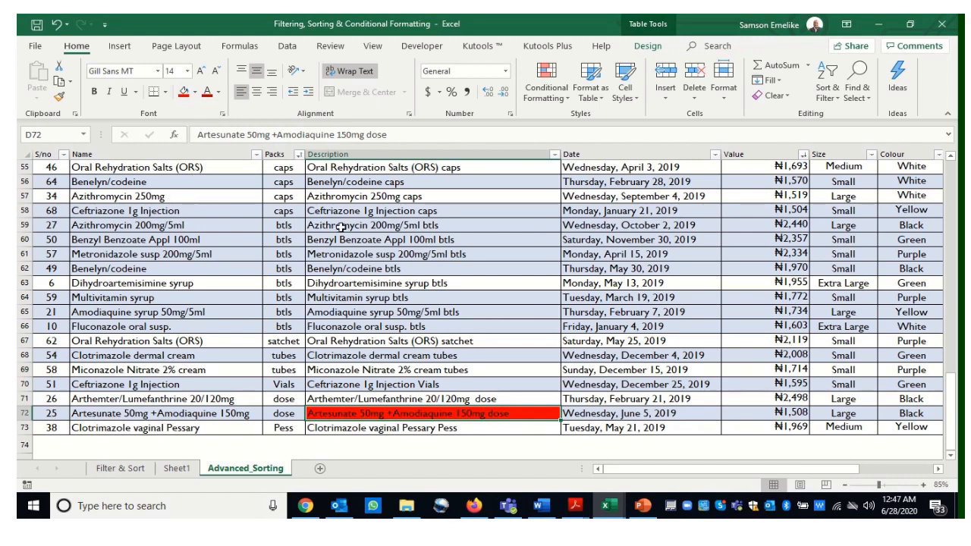
pyautogui.click(372, 254)
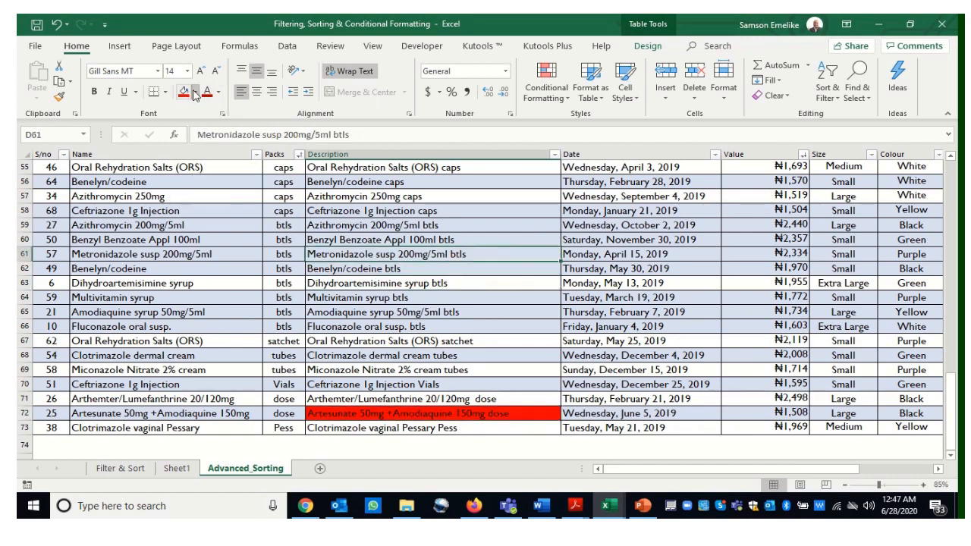
pyautogui.click(195, 92)
pyautogui.click(194, 195)
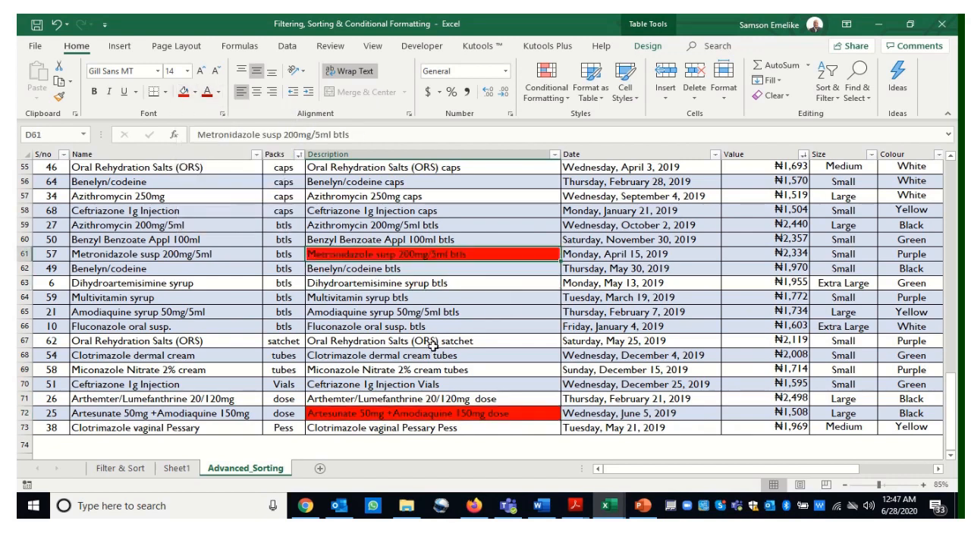
# Open the table's sort settings, add a new sort level and move it below the Value level
pyautogui.scroll(1, 486, 374)
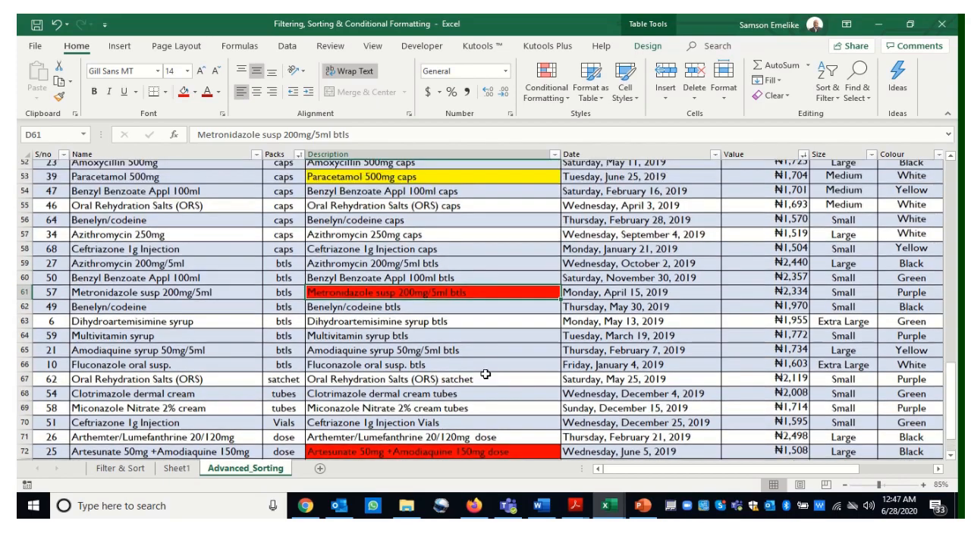
pyautogui.scroll(12, 485, 374)
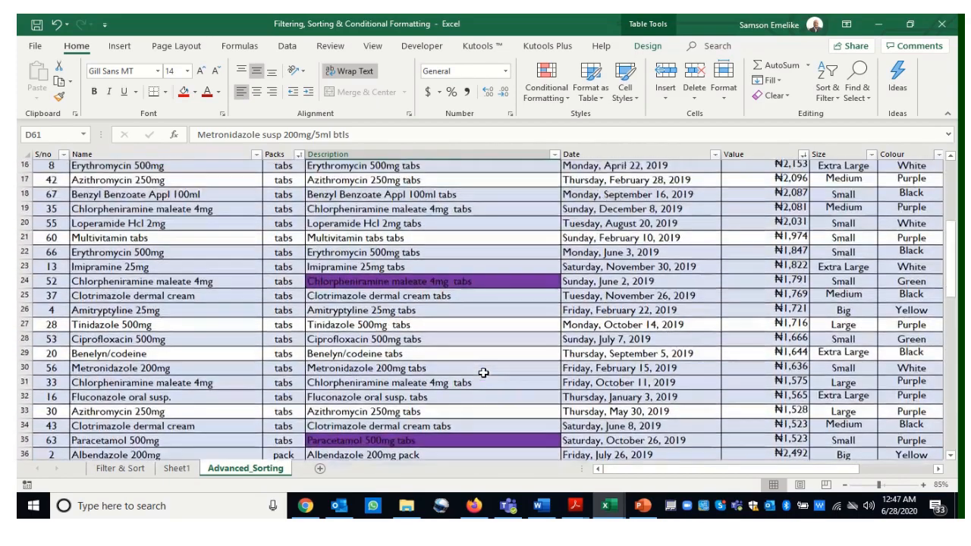
pyautogui.scroll(8, 483, 372)
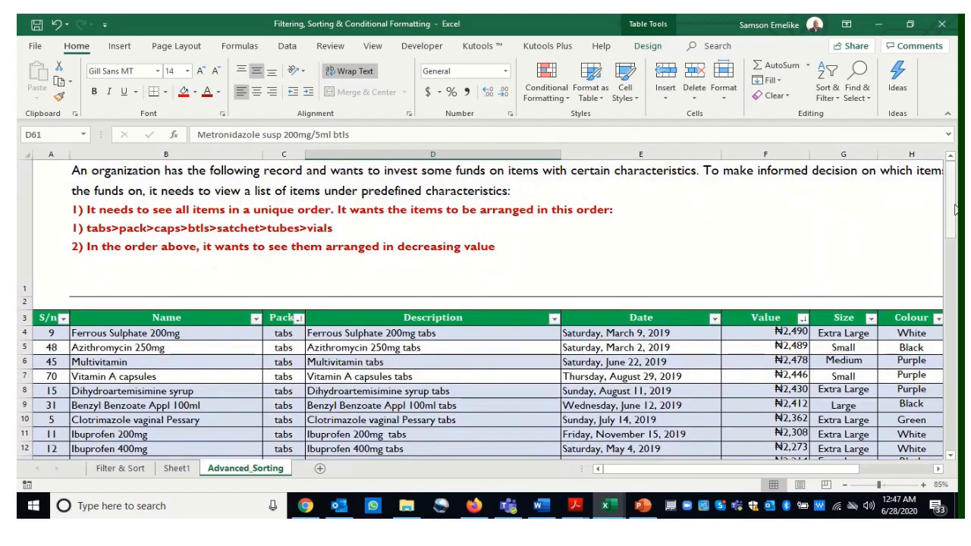
pyautogui.moveTo(956, 210); pyautogui.dragTo(956, 236)
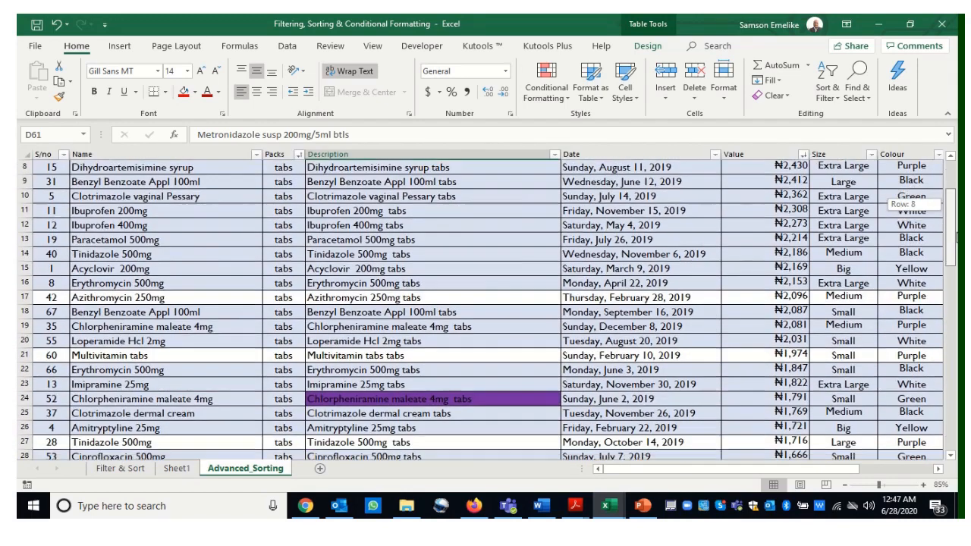
pyautogui.click(455, 345)
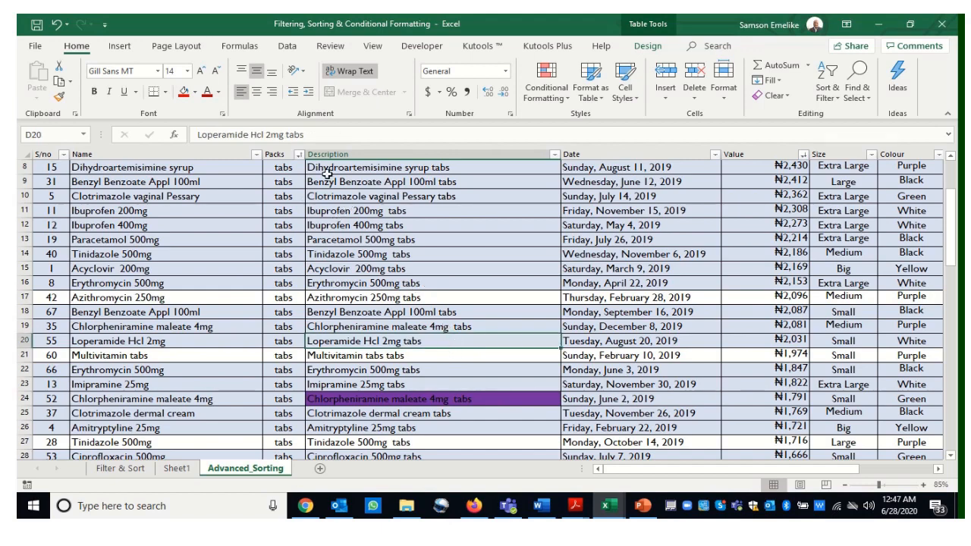
pyautogui.click(287, 46)
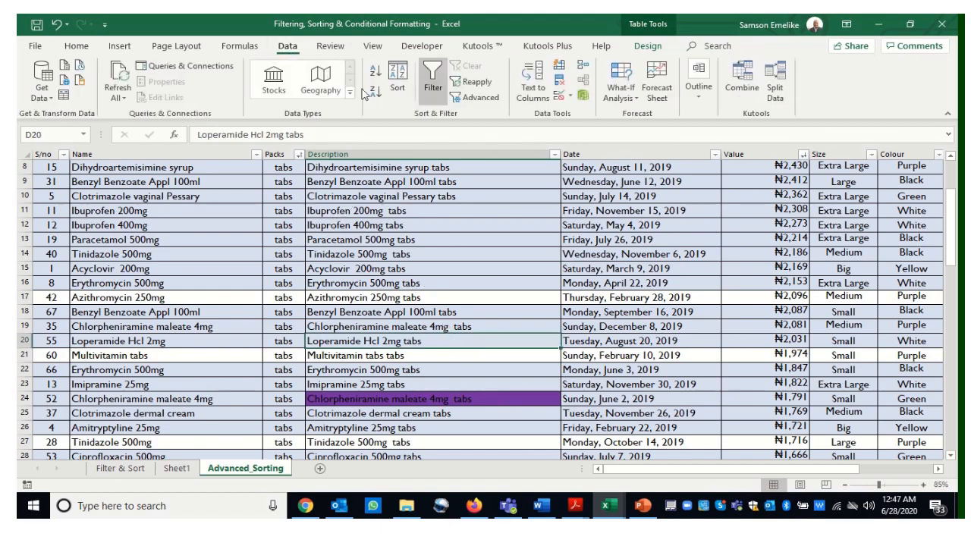
pyautogui.click(400, 81)
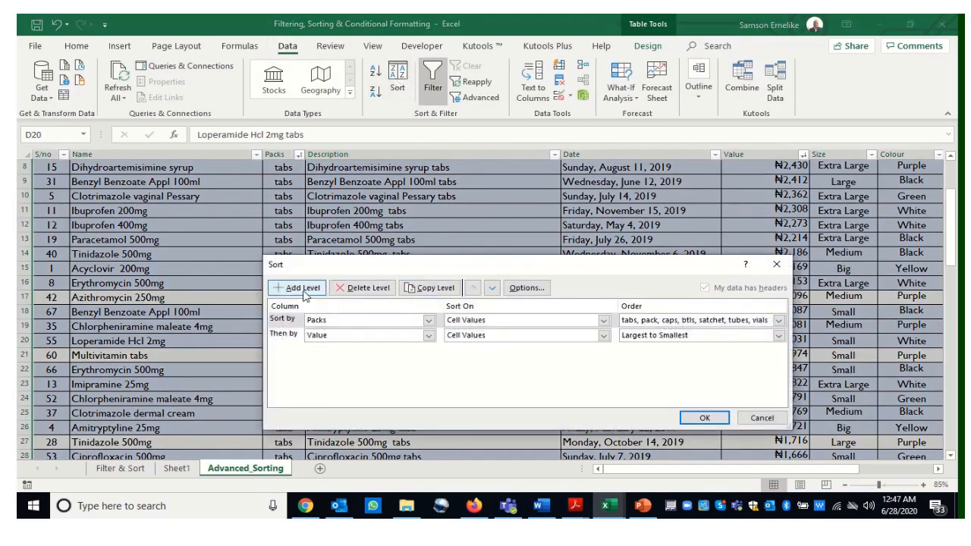
pyautogui.click(296, 289)
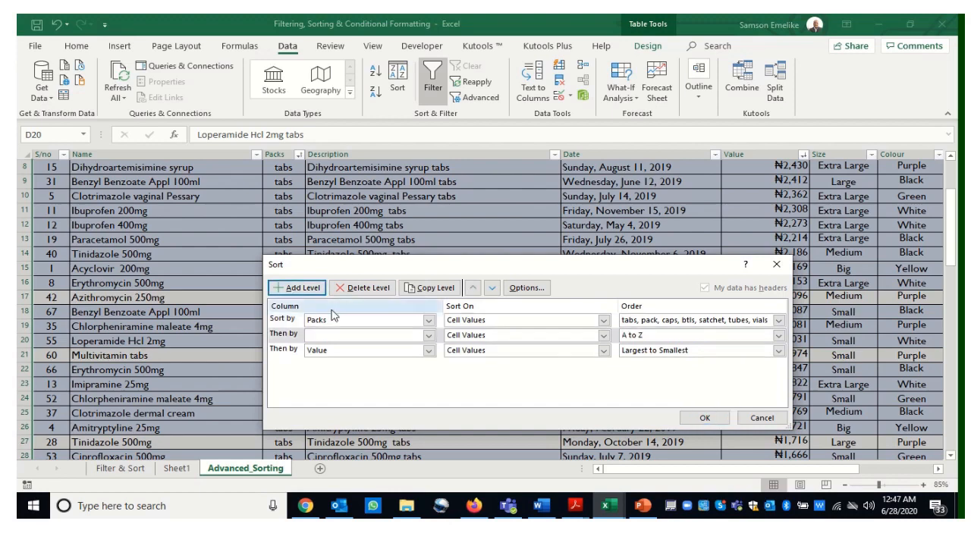
pyautogui.click(288, 336)
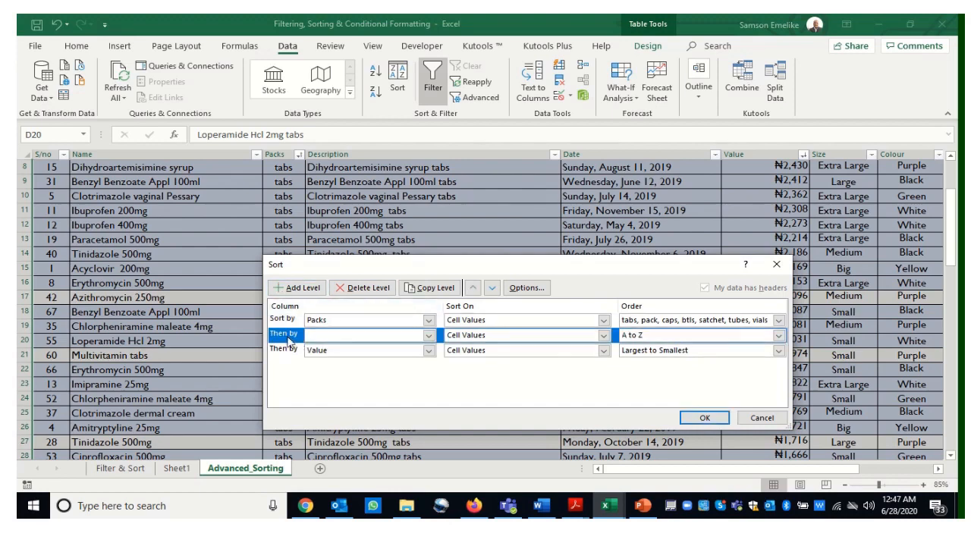
pyautogui.click(493, 289)
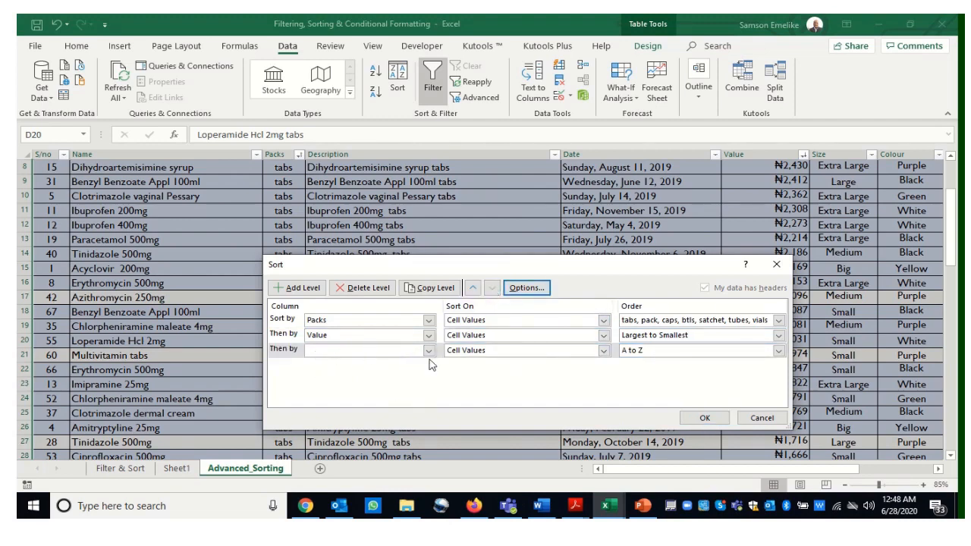
# Set the new level to sort Description by Cell Color with red on top
pyautogui.moveTo(453, 269); pyautogui.dragTo(519, 188)
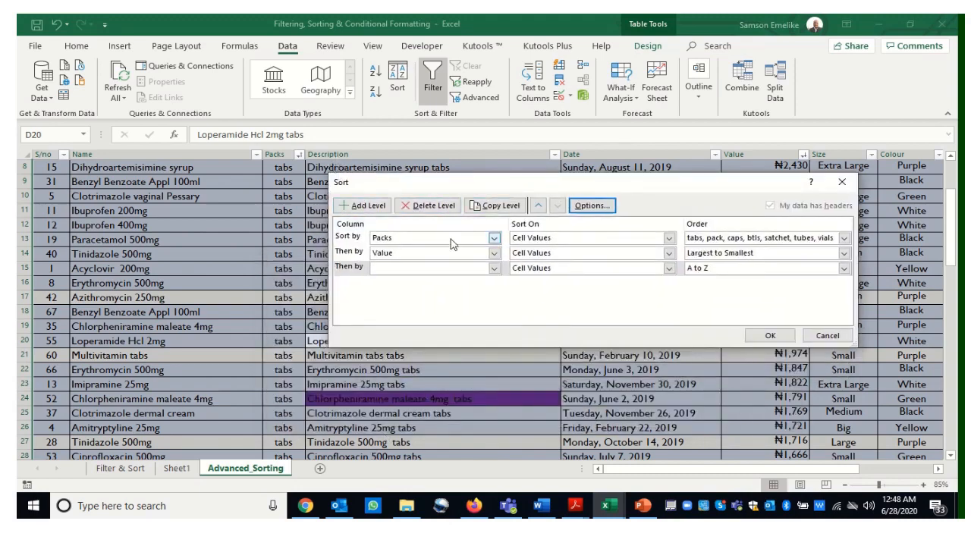
pyautogui.click(493, 269)
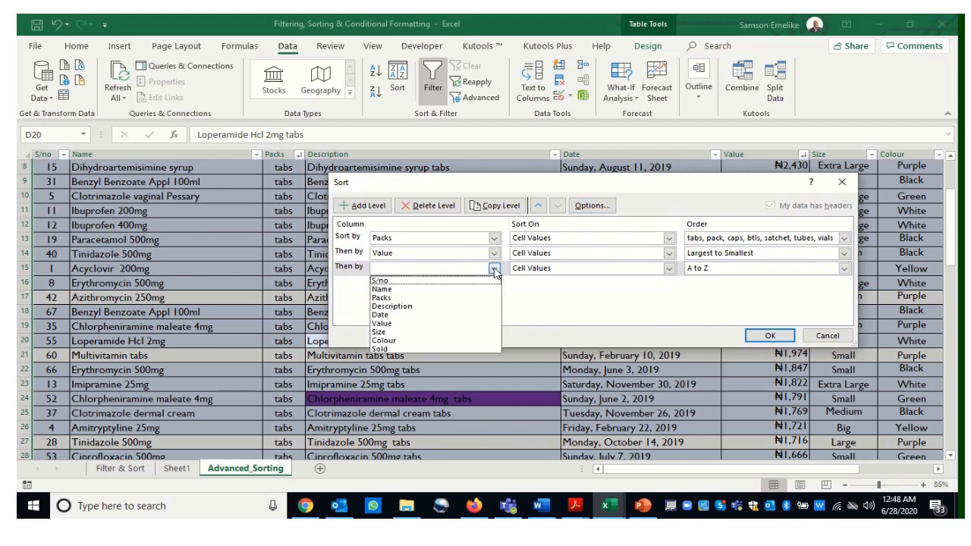
pyautogui.click(406, 307)
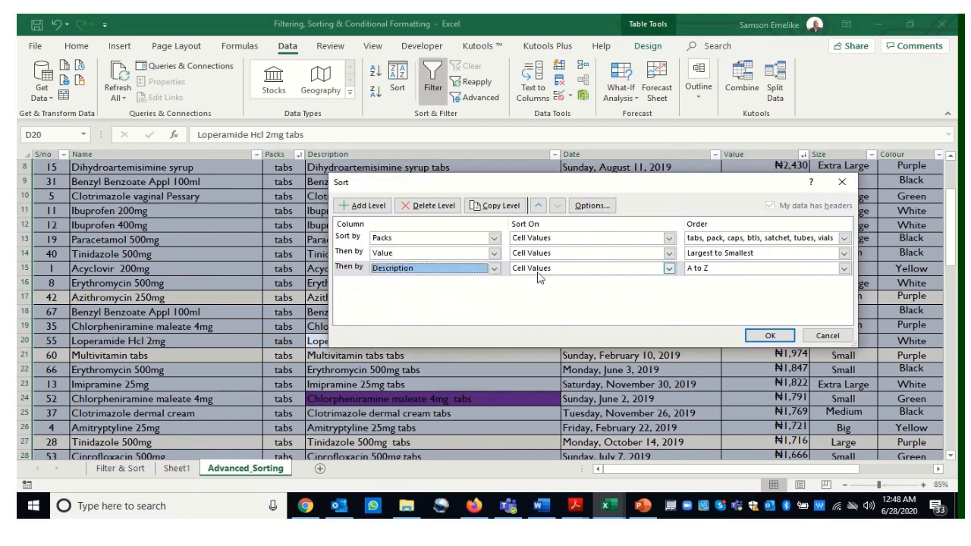
pyautogui.click(668, 269)
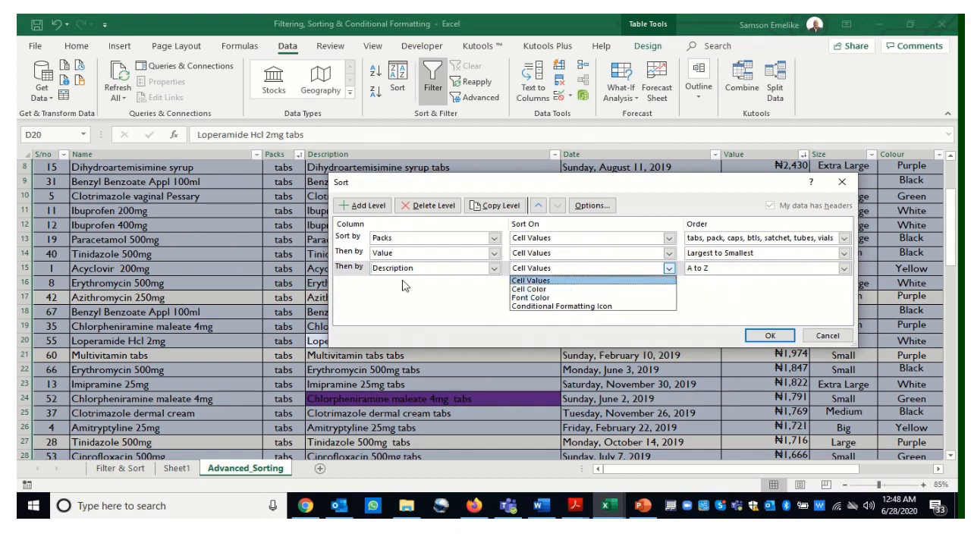
pyautogui.click(528, 289)
pyautogui.click(778, 270)
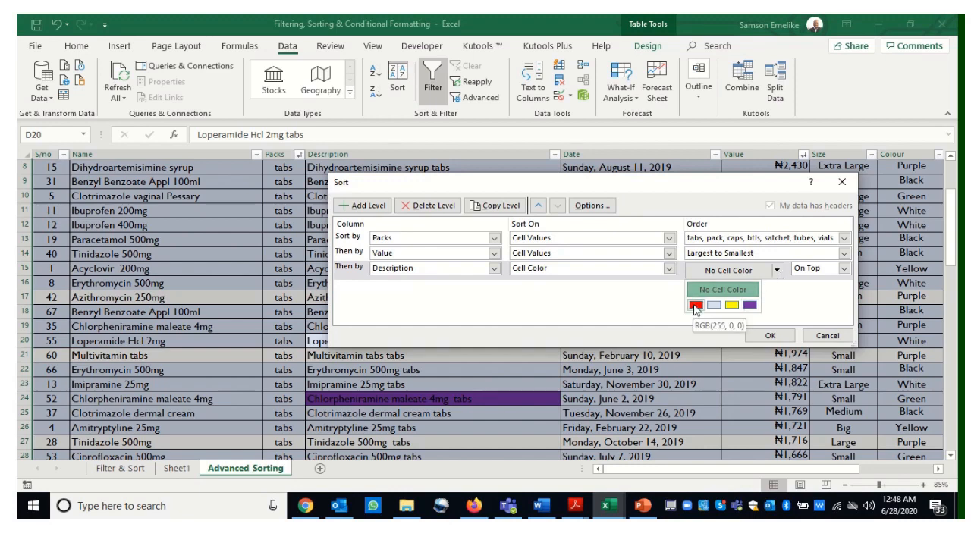
pyautogui.click(695, 306)
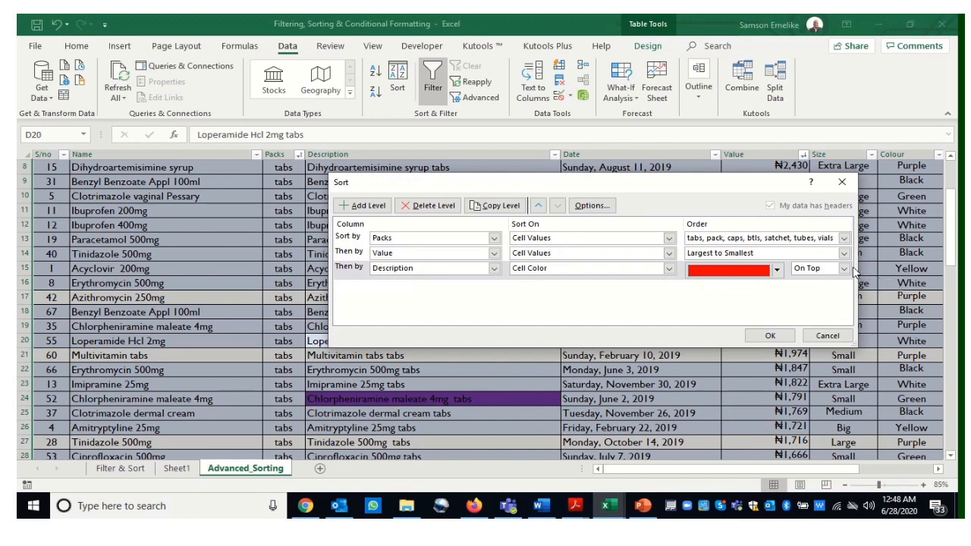
# Add a sort level on Description by Cell Color with yellow on top
pyautogui.click(362, 206)
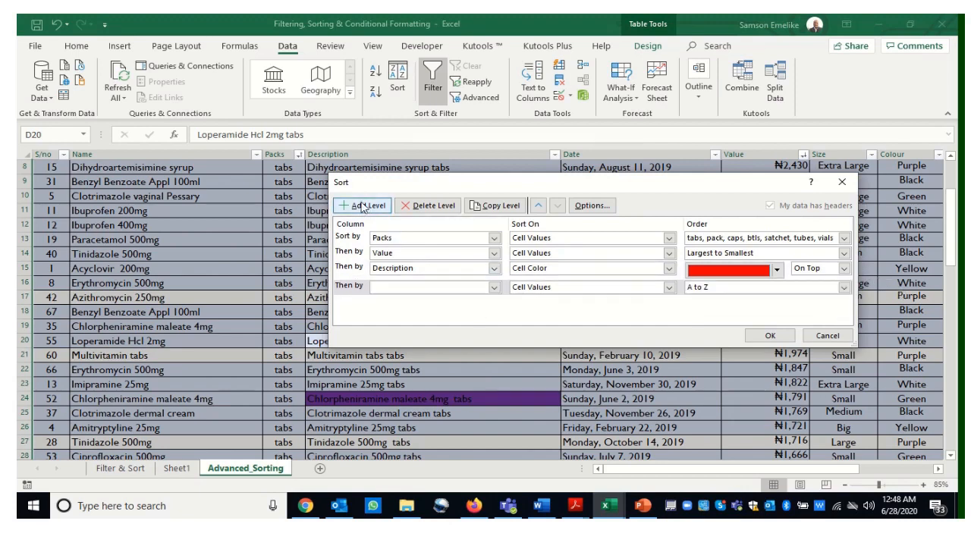
pyautogui.click(493, 288)
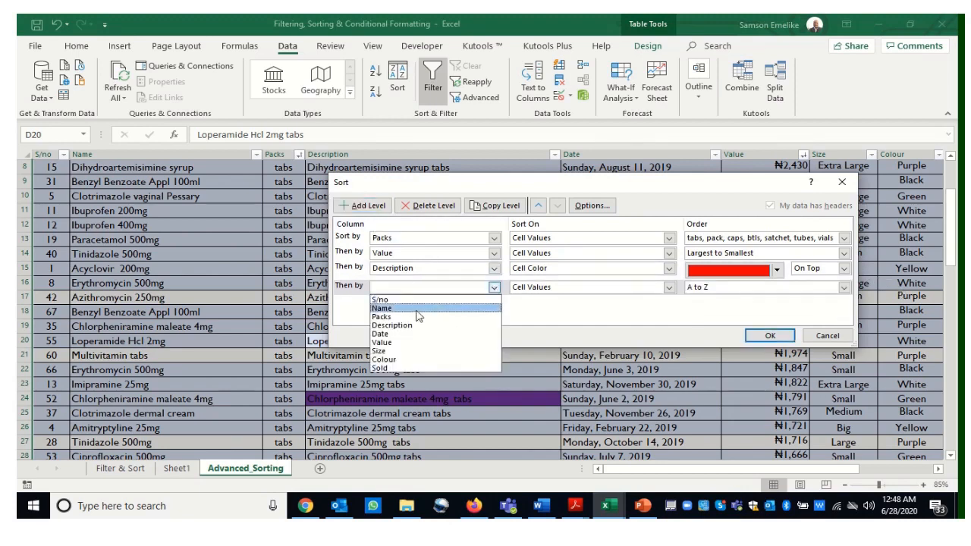
pyautogui.click(399, 326)
pyautogui.click(669, 287)
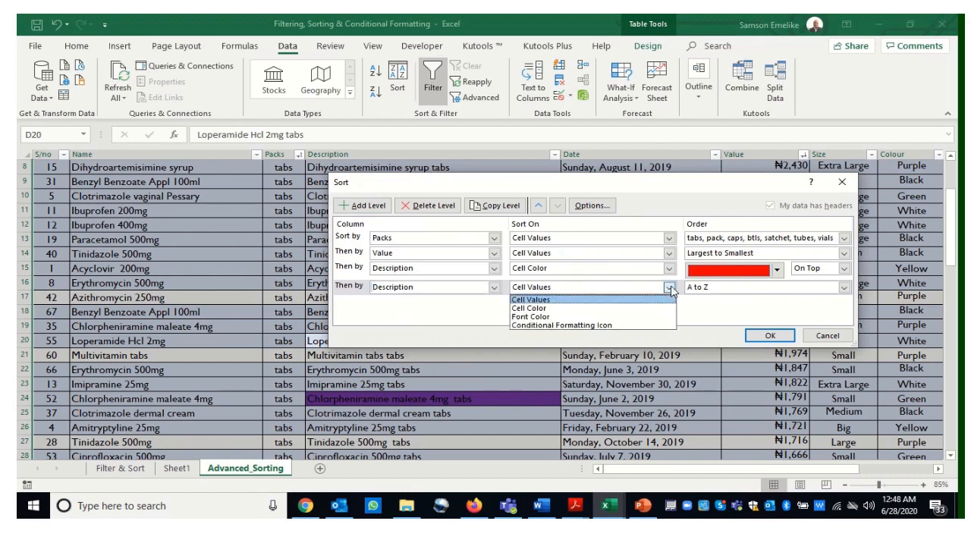
pyautogui.click(542, 308)
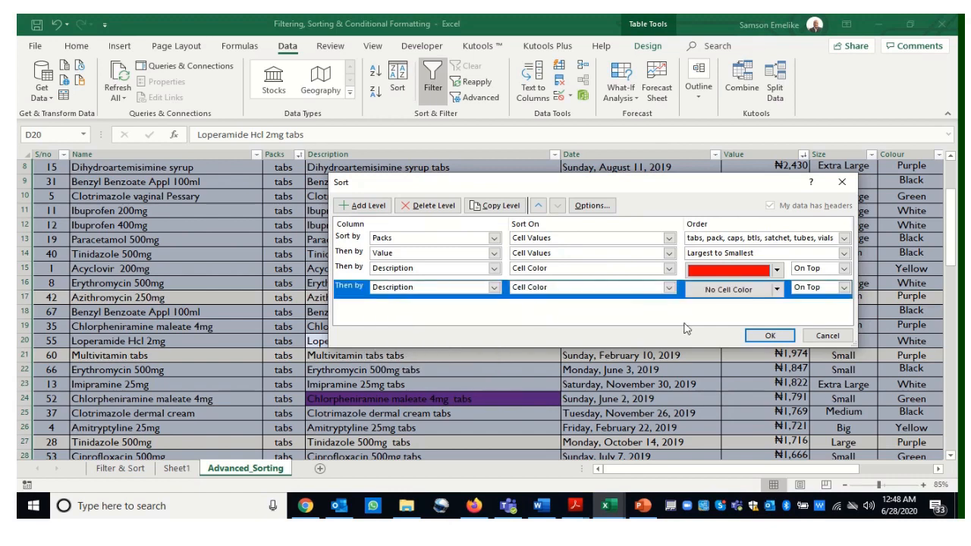
pyautogui.click(775, 293)
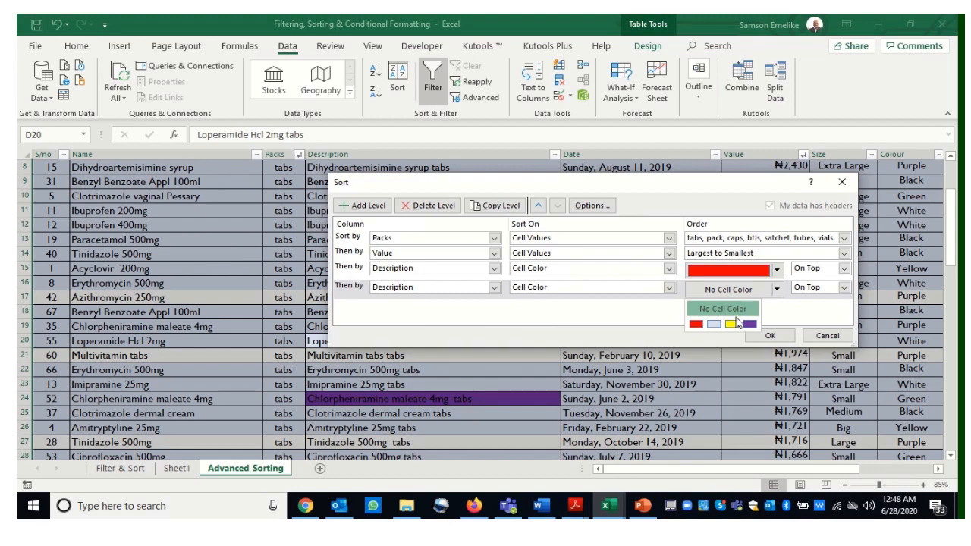
pyautogui.click(733, 323)
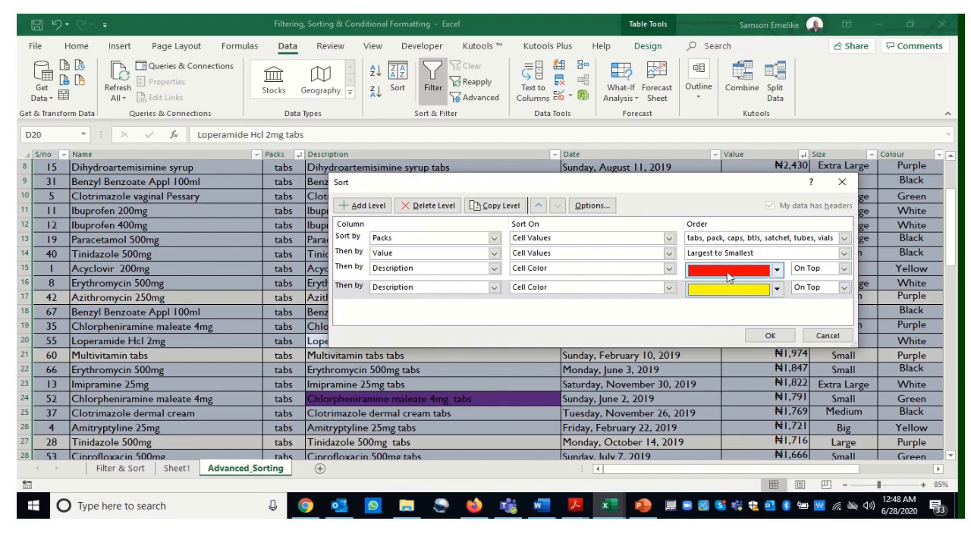
# Add another sort level on Description by Cell Color with purple on top
pyautogui.click(355, 209)
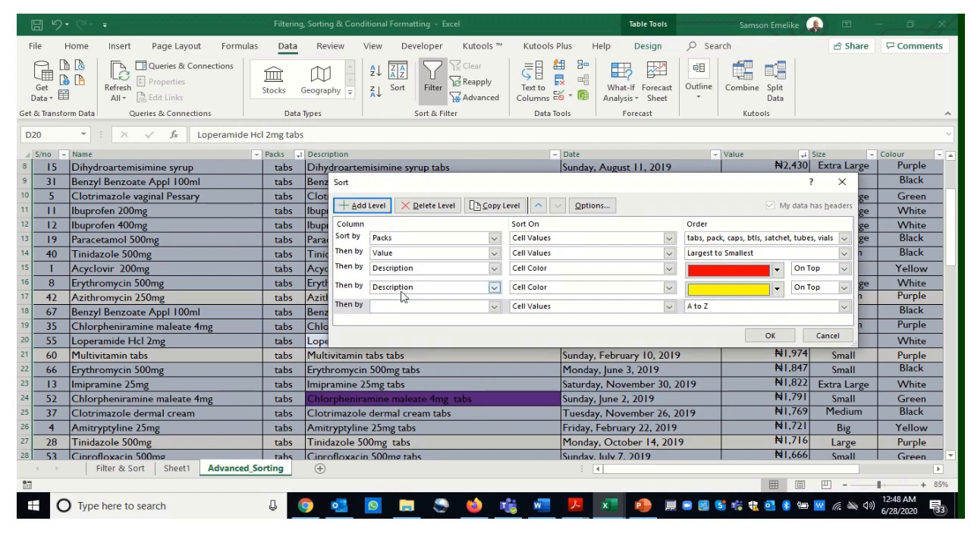
pyautogui.click(493, 307)
pyautogui.click(403, 344)
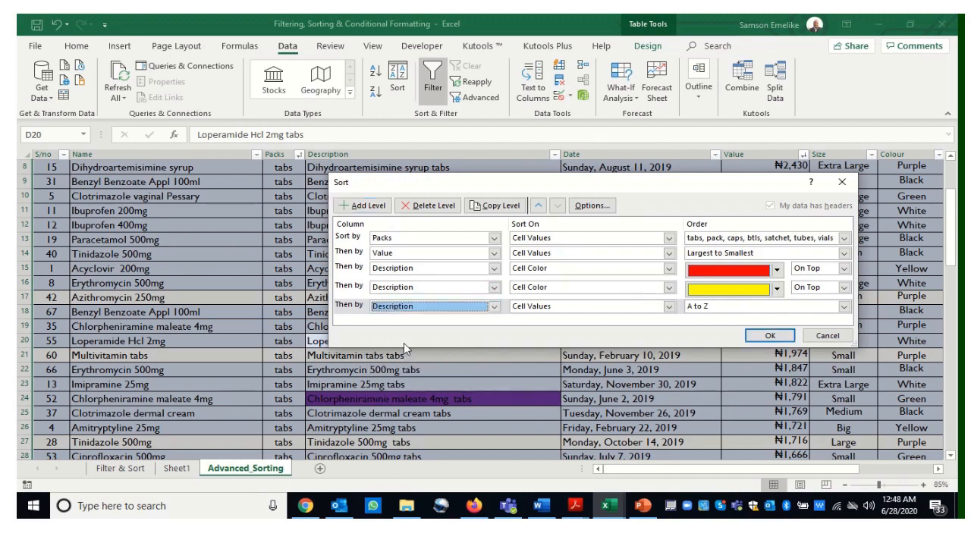
pyautogui.click(668, 306)
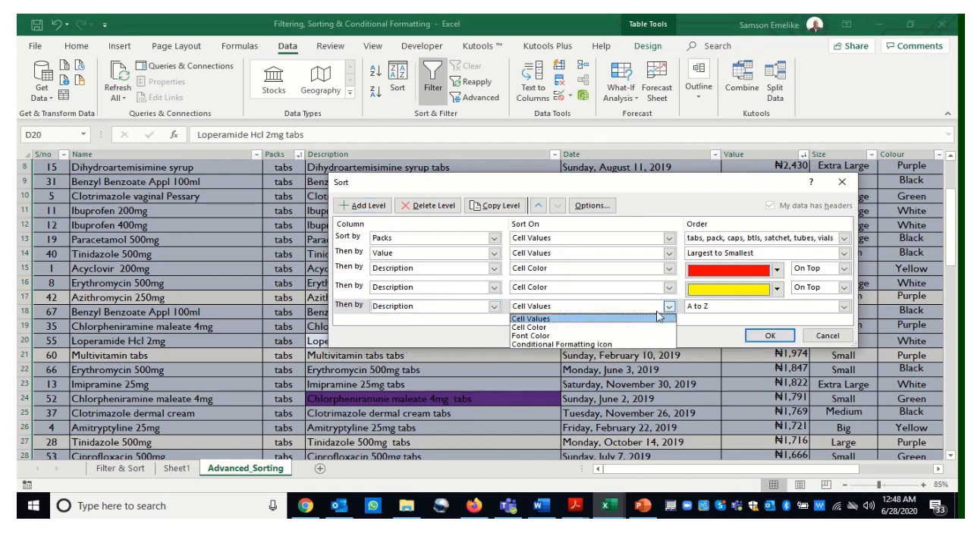
pyautogui.click(541, 328)
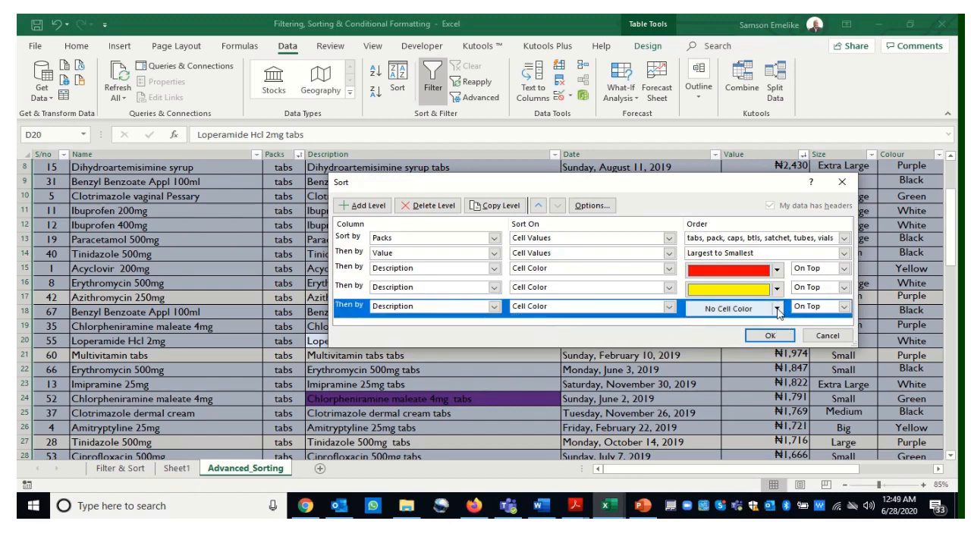
pyautogui.click(778, 308)
pyautogui.click(749, 343)
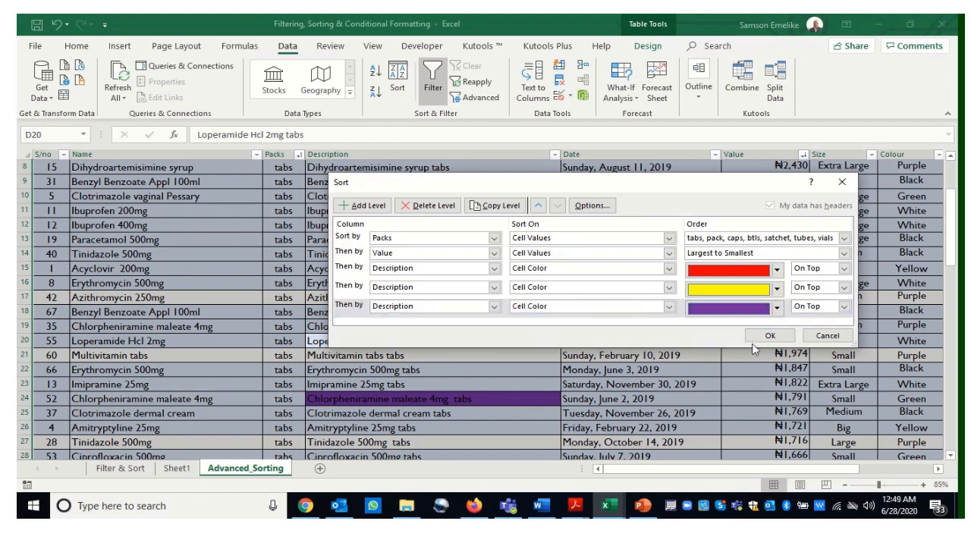
# Apply the multi-level sort to the table
pyautogui.click(770, 336)
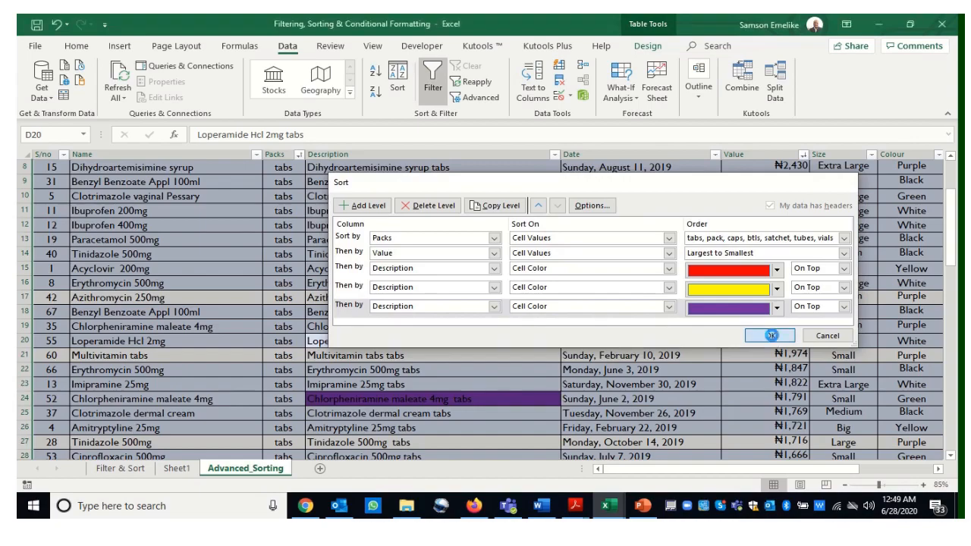
pyautogui.moveTo(954, 251); pyautogui.dragTo(937, 443)
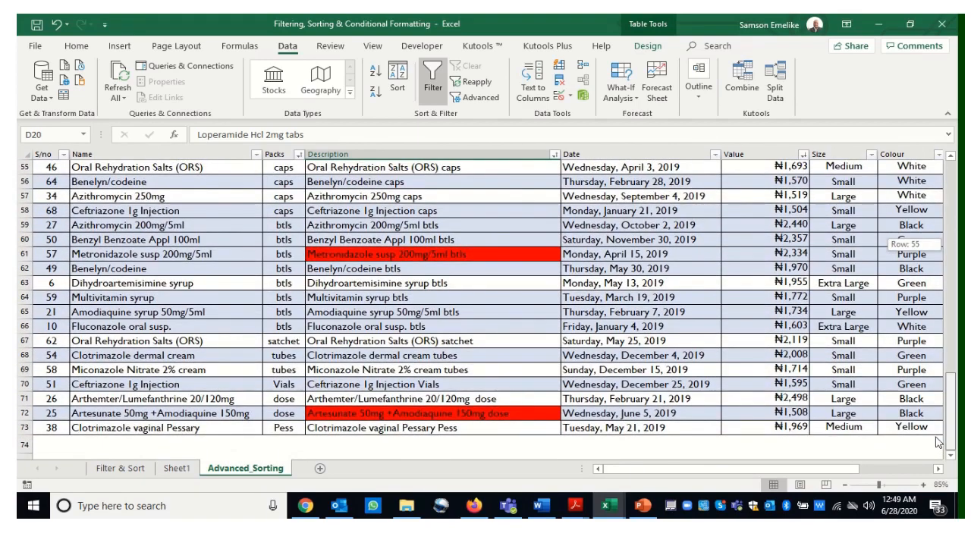
pyautogui.moveTo(938, 443); pyautogui.dragTo(951, 241)
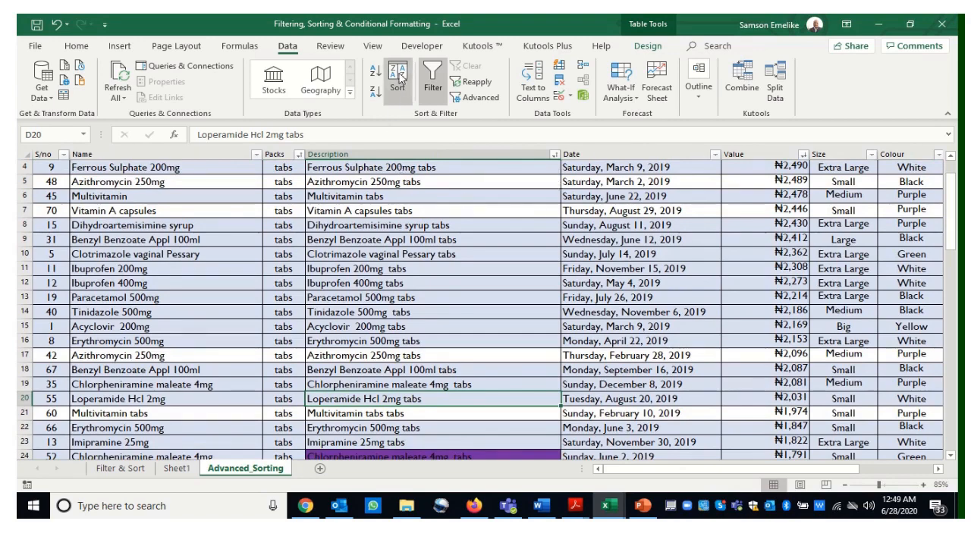
# Reopen the sort settings, move the Packs level to the bottom of the list and apply the sort
pyautogui.click(399, 79)
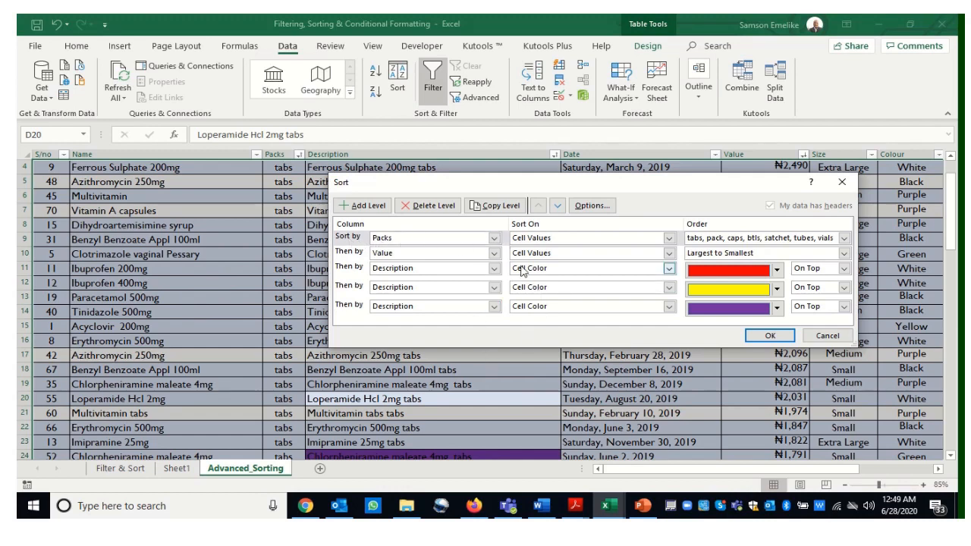
pyautogui.click(346, 241)
pyautogui.click(557, 205)
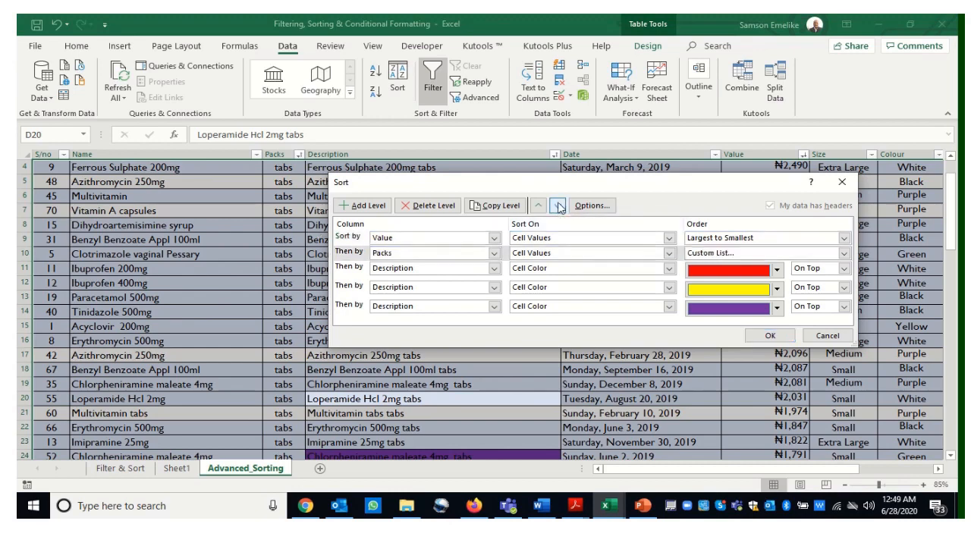
pyautogui.click(557, 205)
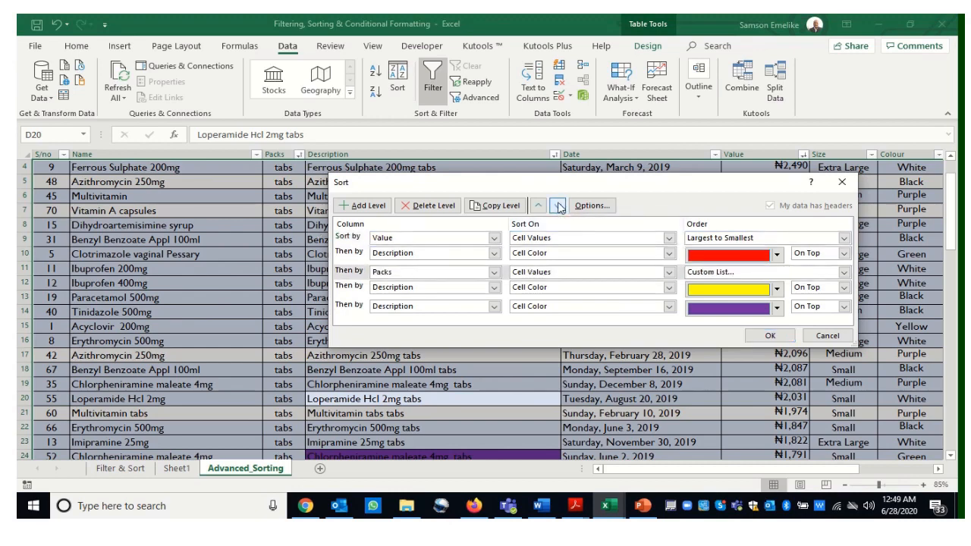
pyautogui.click(558, 206)
pyautogui.click(558, 206)
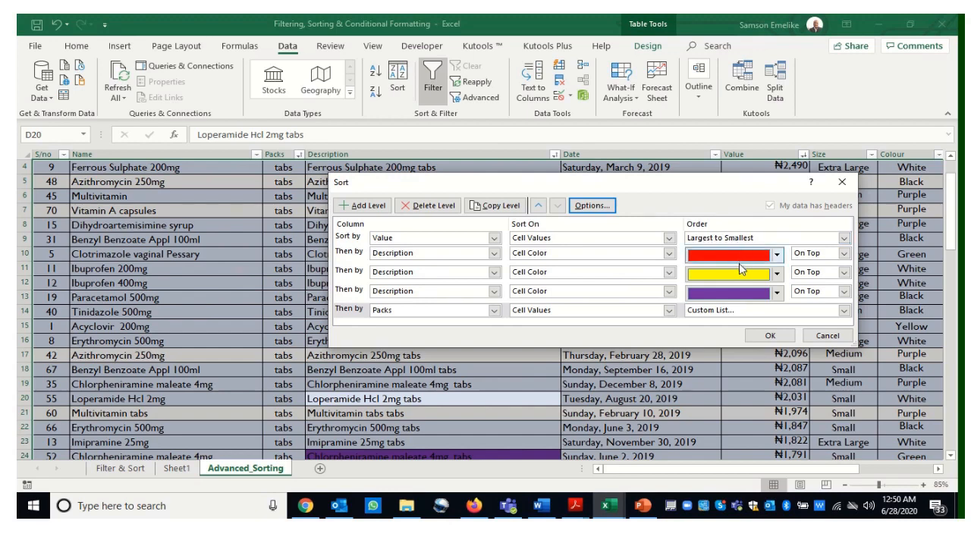
pyautogui.click(769, 336)
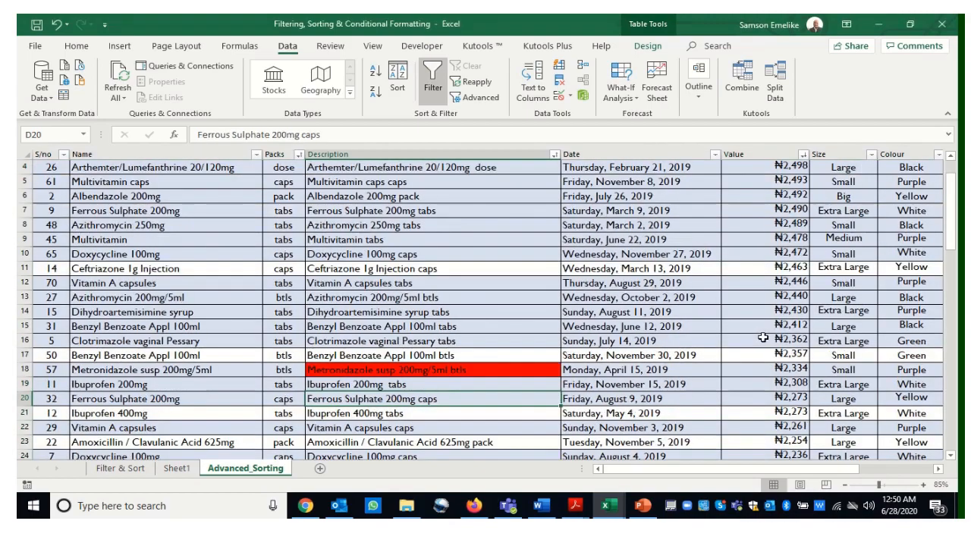
# Move the Value level below the three Description colour levels and apply the sort again
pyautogui.moveTo(952, 241); pyautogui.dragTo(911, 460)
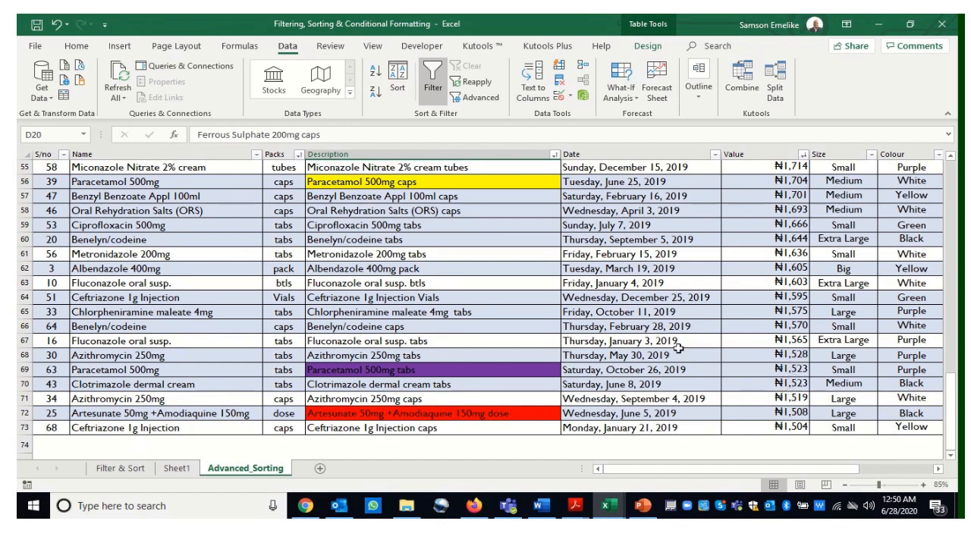
pyautogui.click(403, 81)
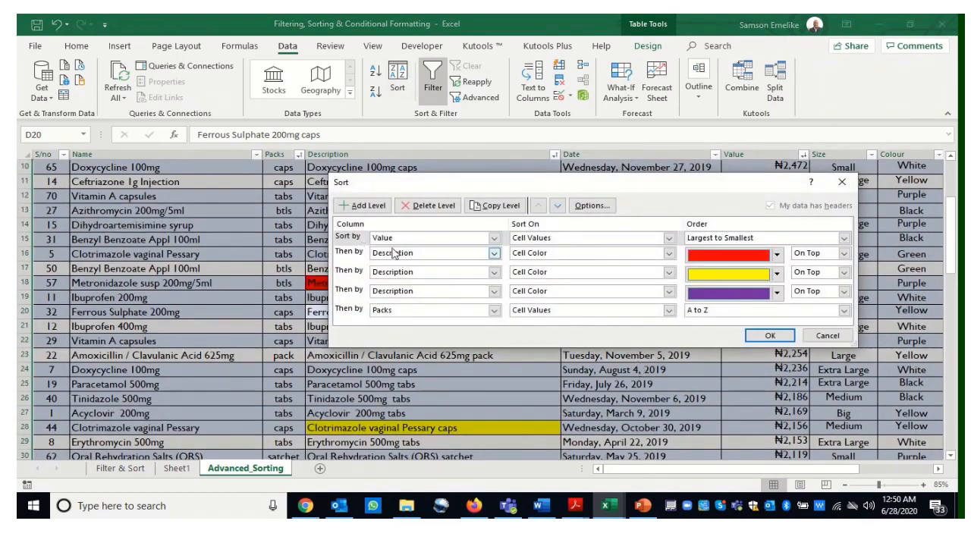
pyautogui.click(347, 239)
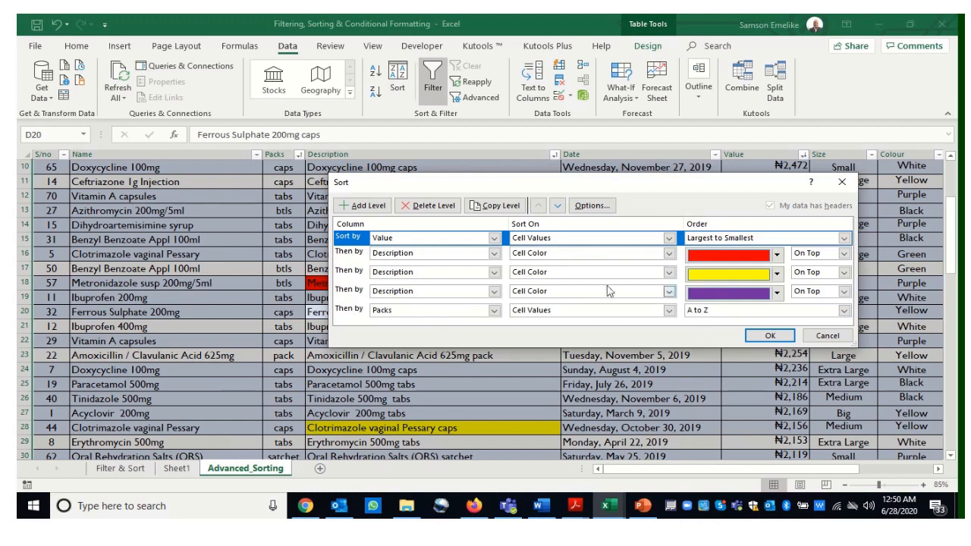
pyautogui.click(558, 205)
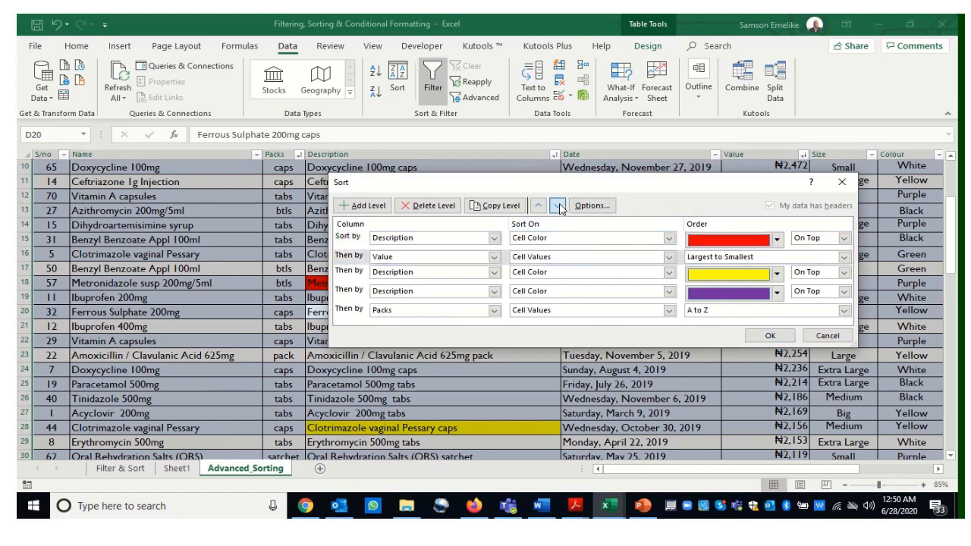
pyautogui.click(558, 206)
pyautogui.click(558, 205)
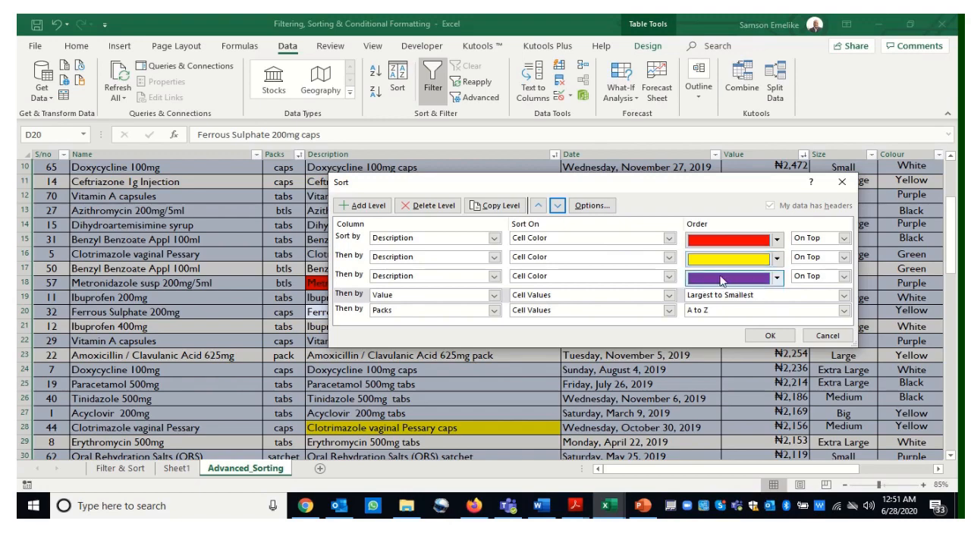
pyautogui.click(770, 335)
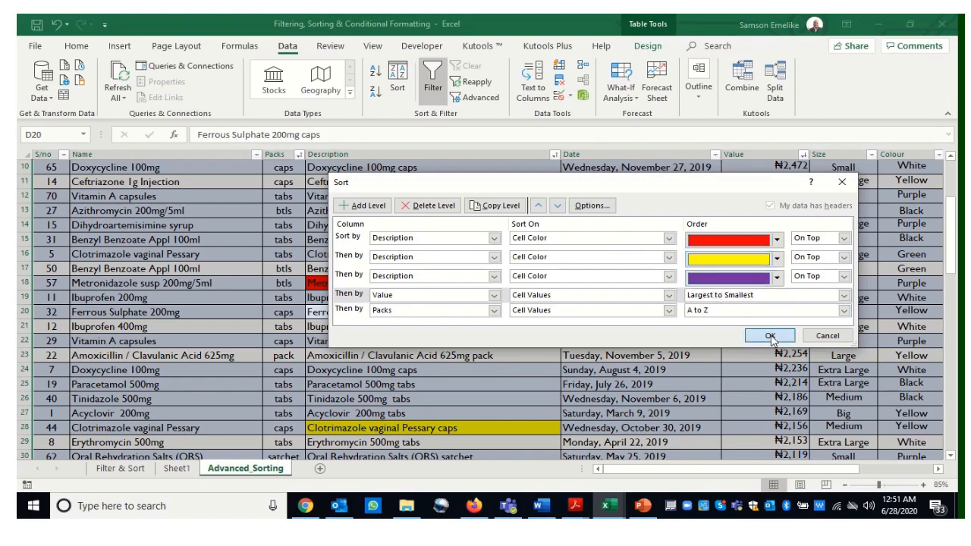
# Reopen the sort settings and reapply them to the table
pyautogui.moveTo(953, 269); pyautogui.dragTo(952, 233)
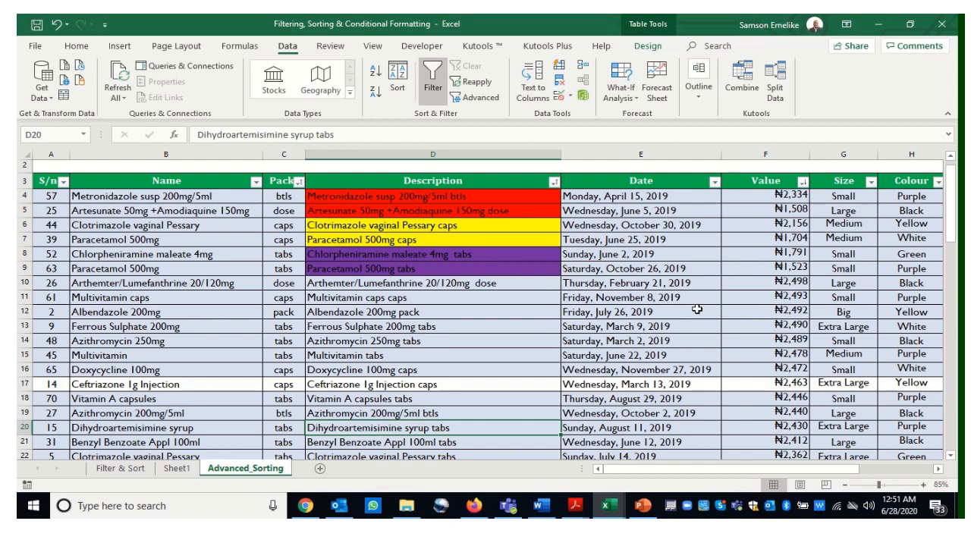
pyautogui.click(454, 301)
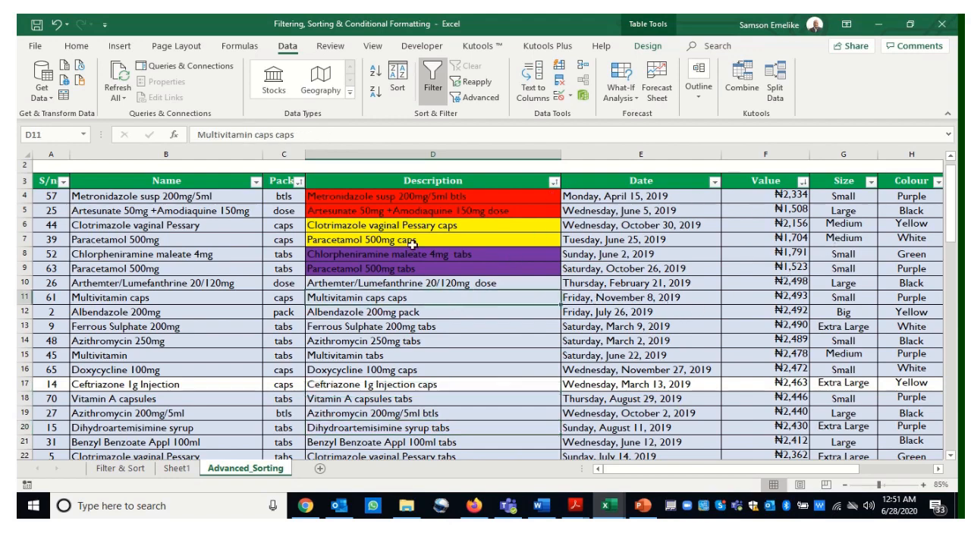
pyautogui.click(399, 93)
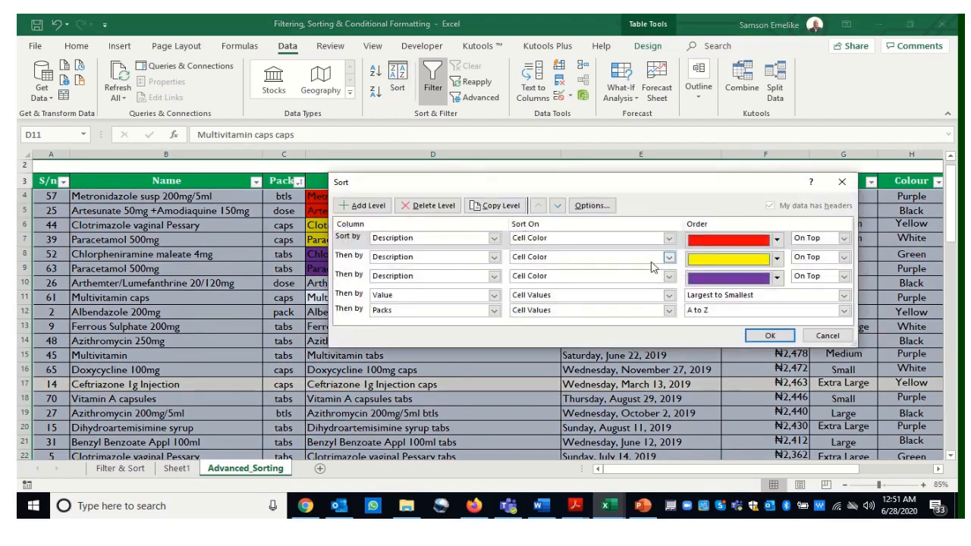
pyautogui.click(771, 336)
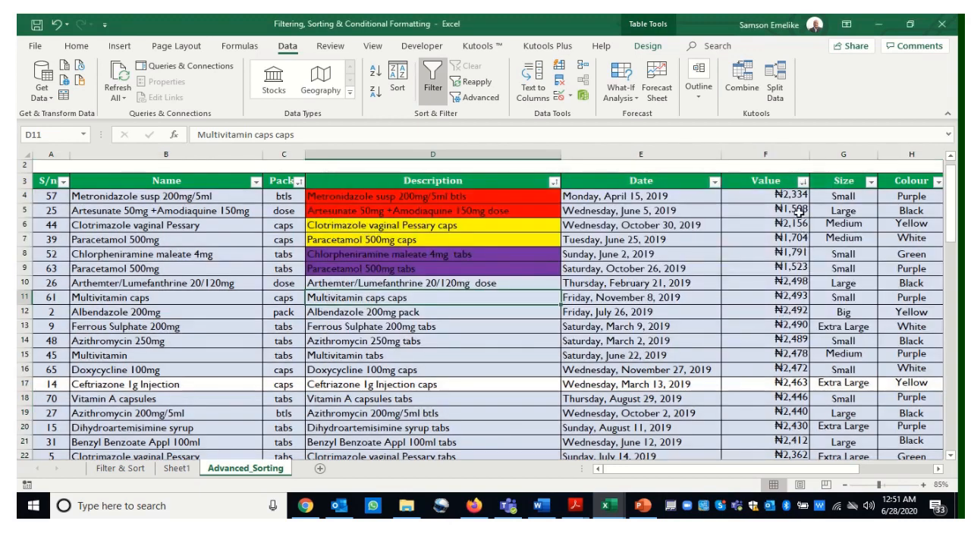
# Select cells in the Value column to inspect the sorted amounts
pyautogui.click(783, 195)
pyautogui.click(789, 210)
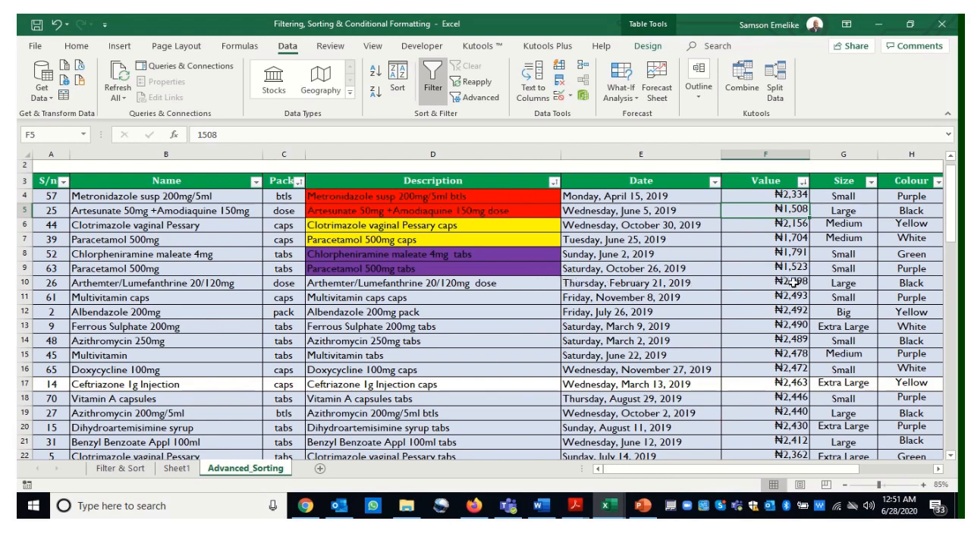
pyautogui.moveTo(793, 283); pyautogui.dragTo(781, 317)
pyautogui.scroll(7, 781, 317)
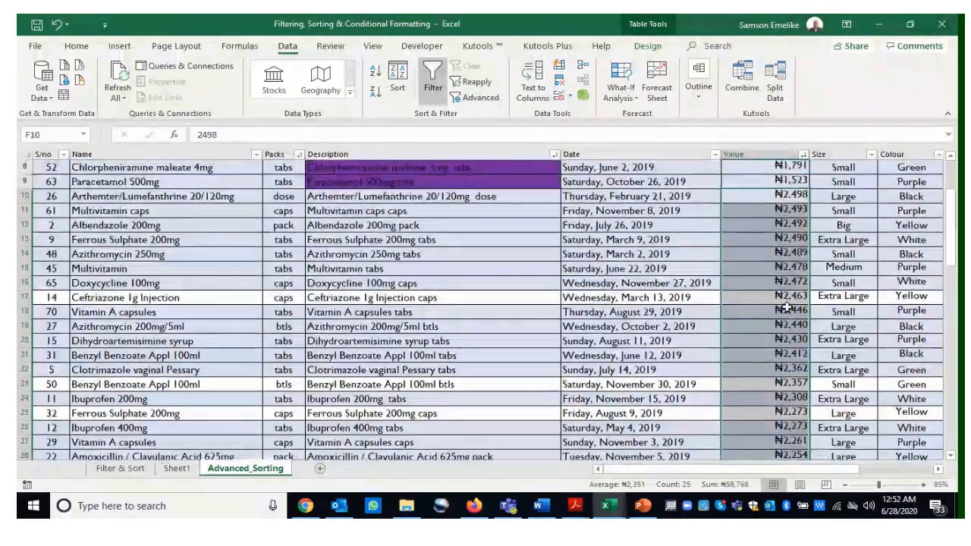